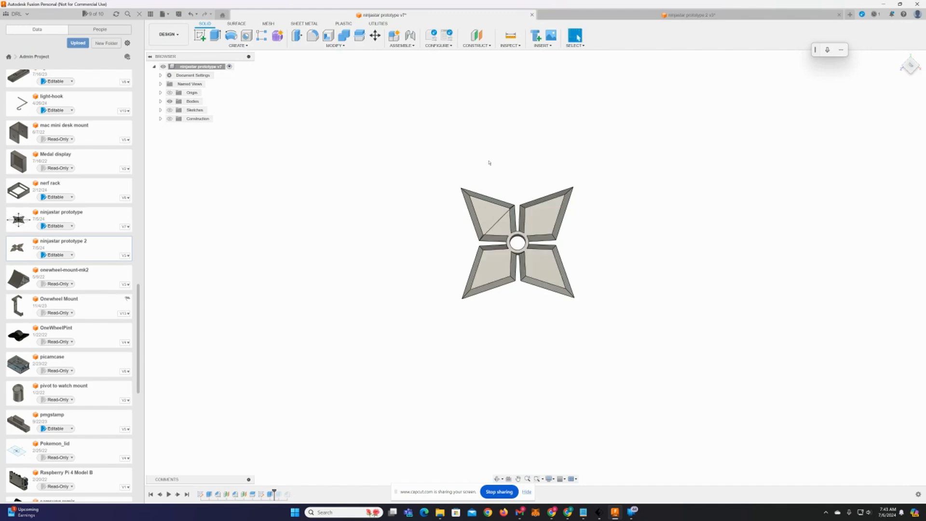
- View the star in the ninjastar prototype 2 design and return to the ninjastar prototype design
left_click(562, 13)
scroll(537, 304, "up", 5)
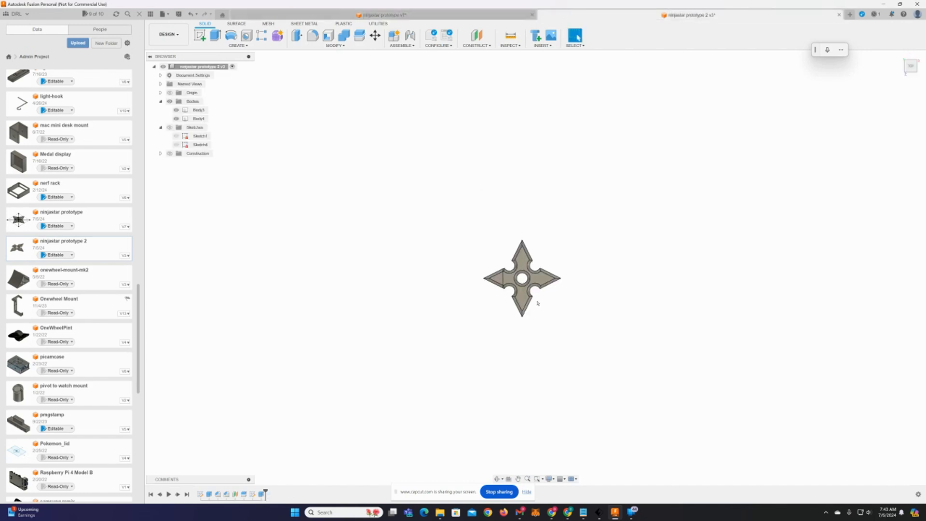
scroll(538, 299, "down", 5)
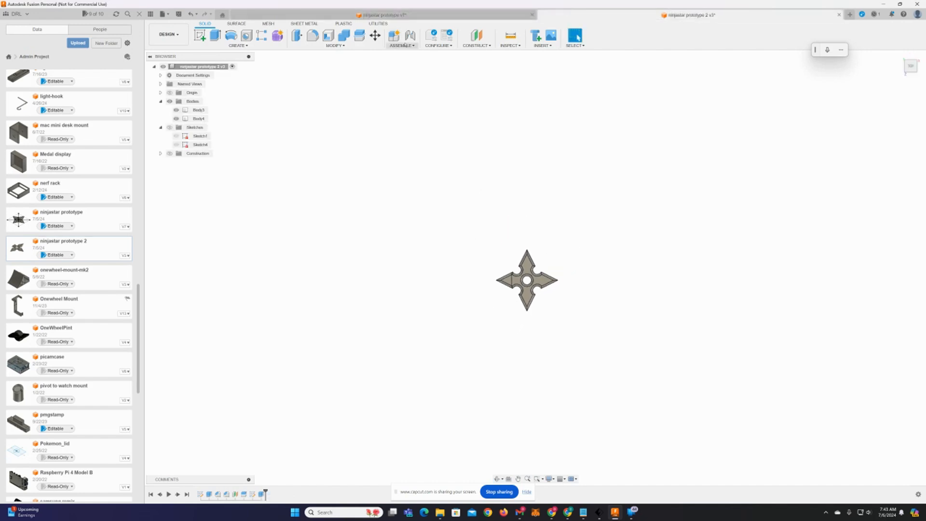
left_click(402, 15)
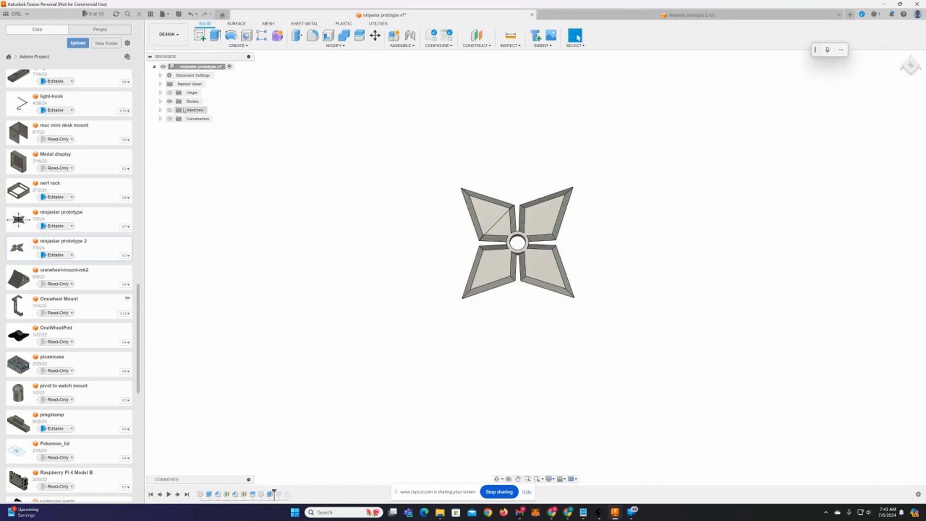
- Show all sketches of the ninjastar prototype and open the side-view sketch with the two circles for editing
left_click(163, 111)
left_click(169, 111)
left_click(160, 110)
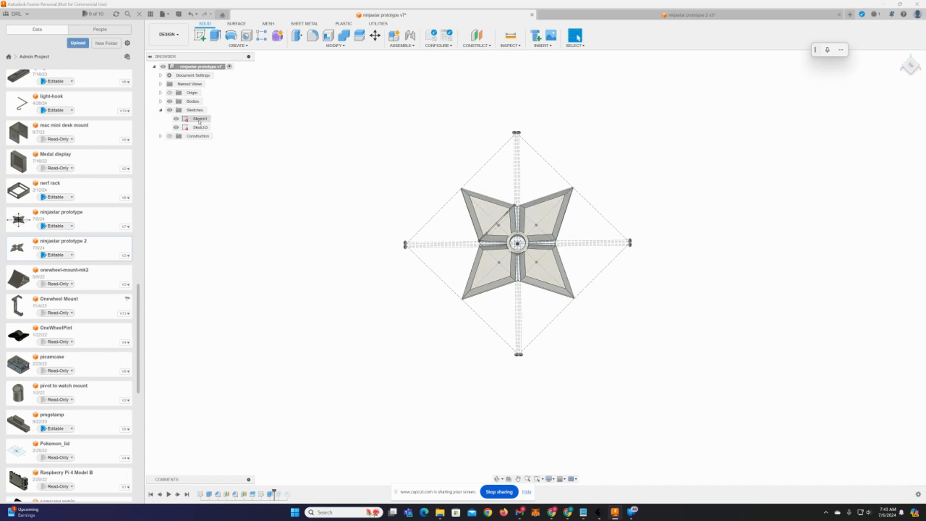
left_click(200, 128)
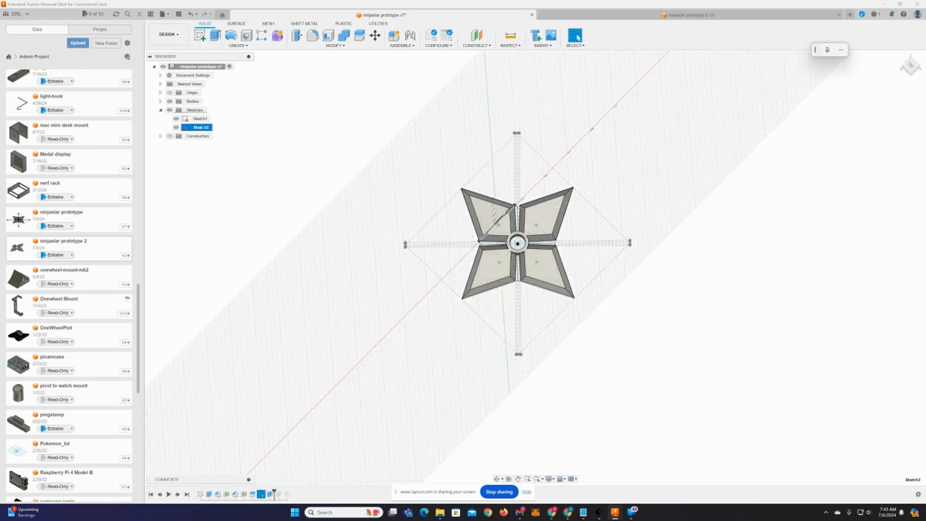
double_click(199, 128)
scroll(530, 251, "up", 6)
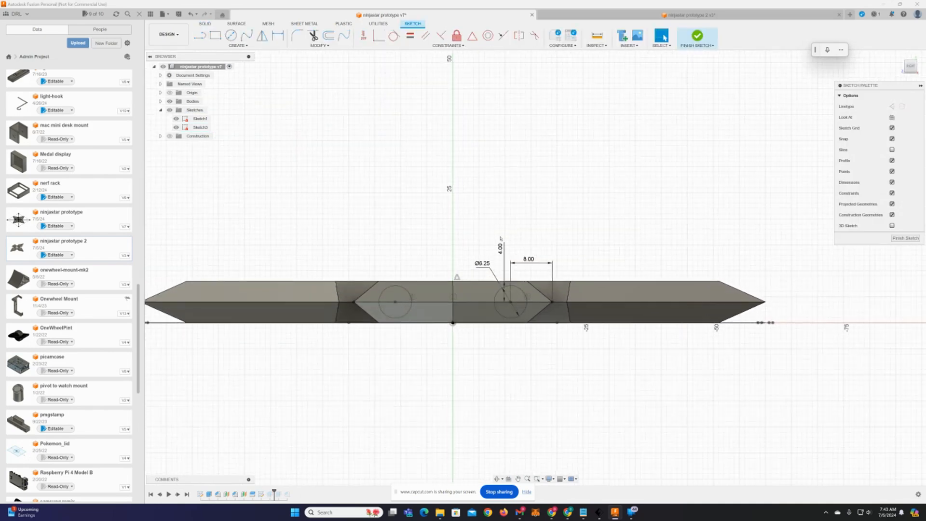
scroll(507, 232, "up", 5)
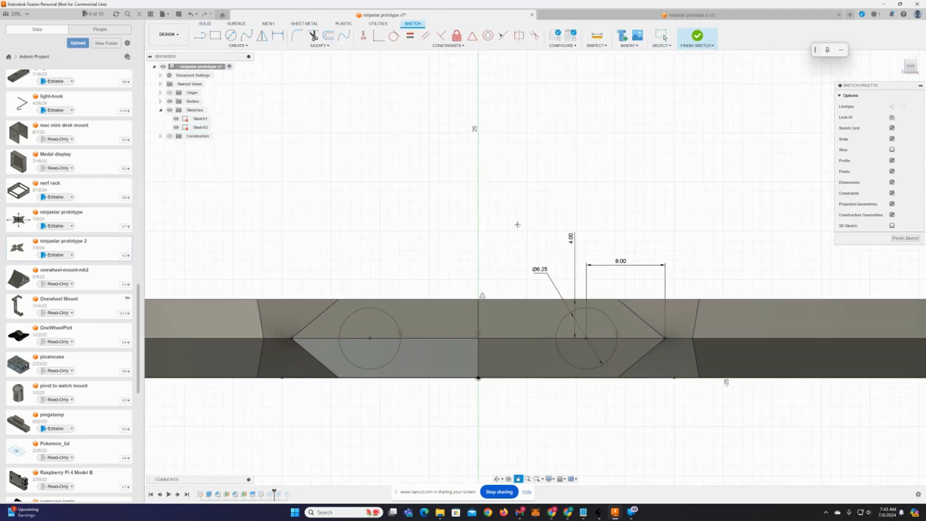
middle_click_drag(518, 224, 536, 197)
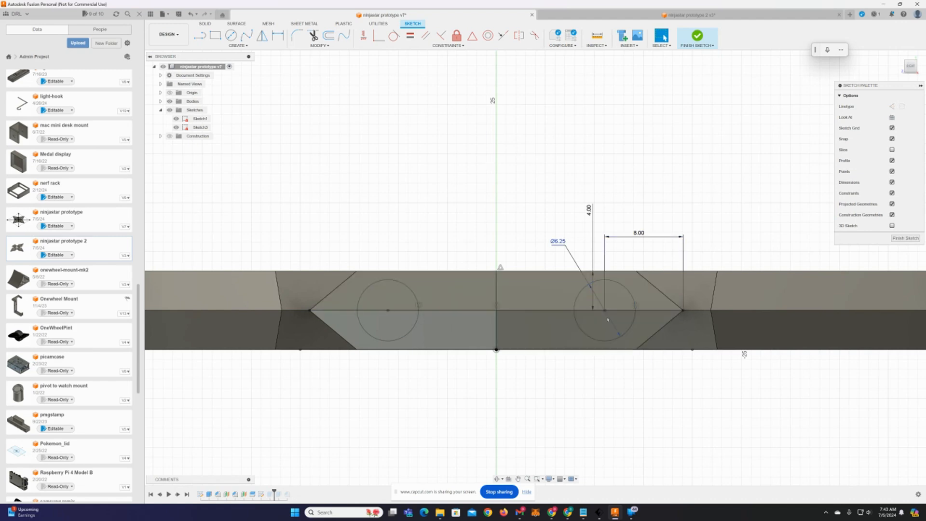
- Select the dimensioned circle in the side-view sketch and examine its diameter and positioning dimensions
left_click(629, 291)
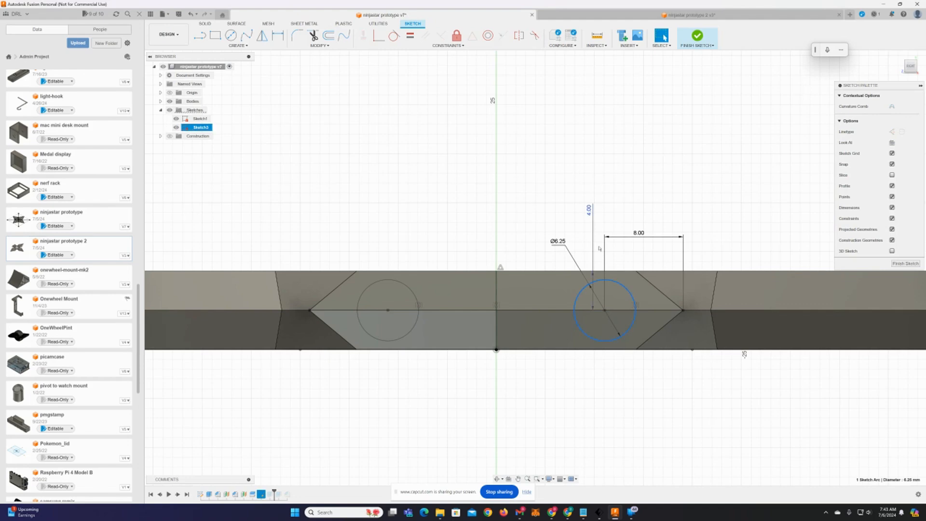
left_click(238, 46)
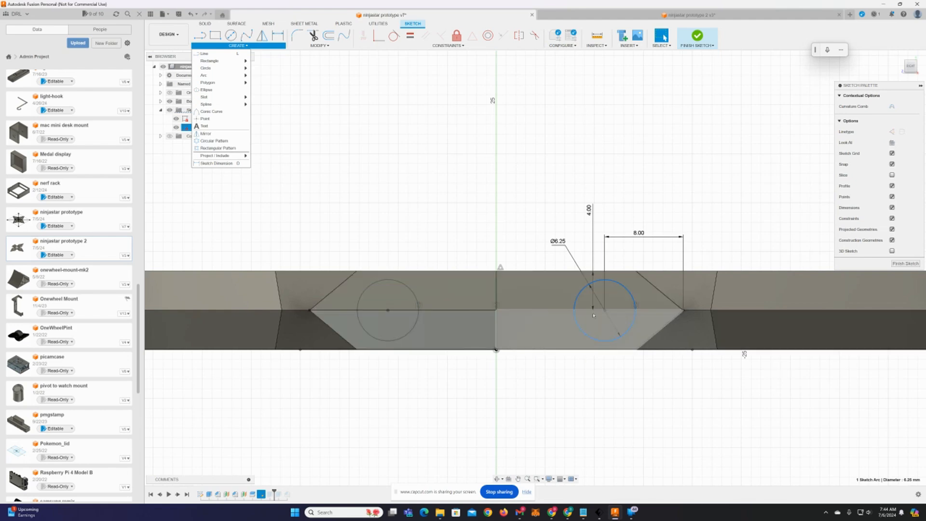
key("Escape")
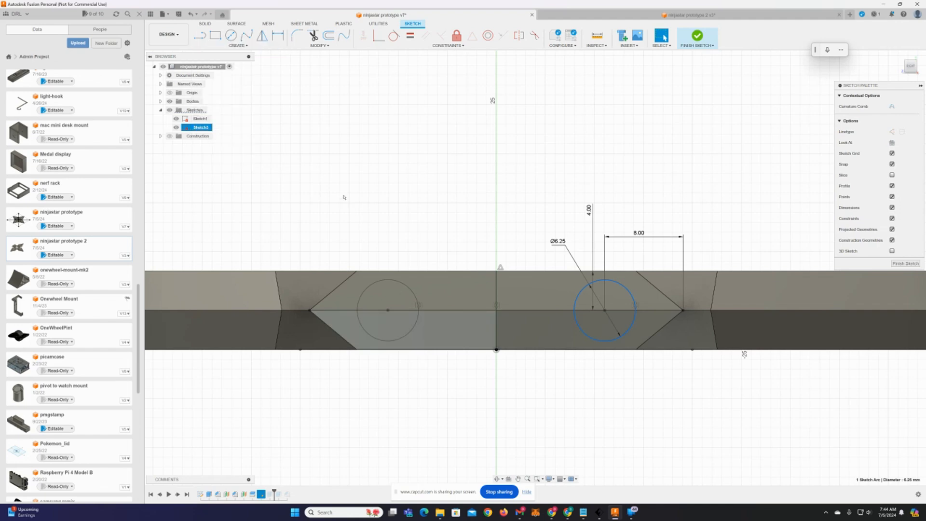
key("Escape")
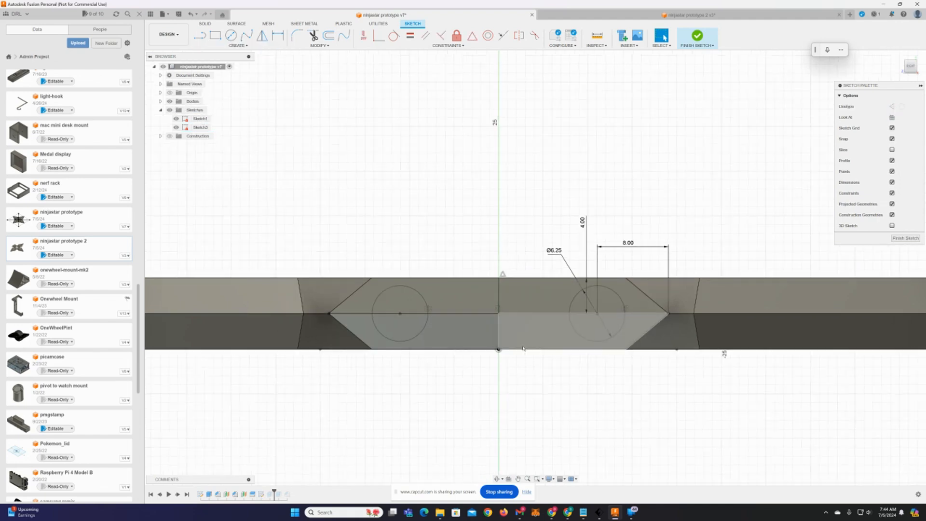
scroll(535, 309, "down", 5)
scroll(534, 333, "up", 5)
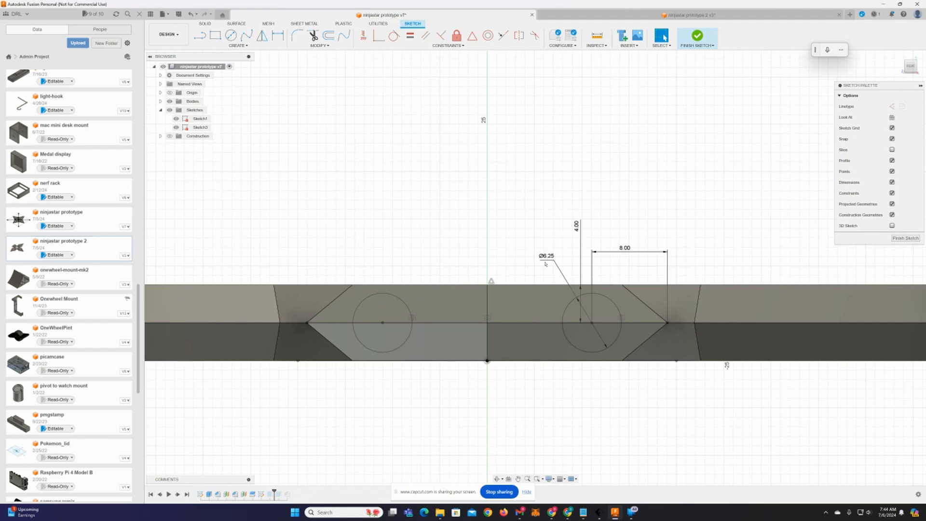
- Open Sketch1 of the ninjastar prototype for editing to see the whole star outline
double_click(200, 118)
scroll(413, 294, "down", 6)
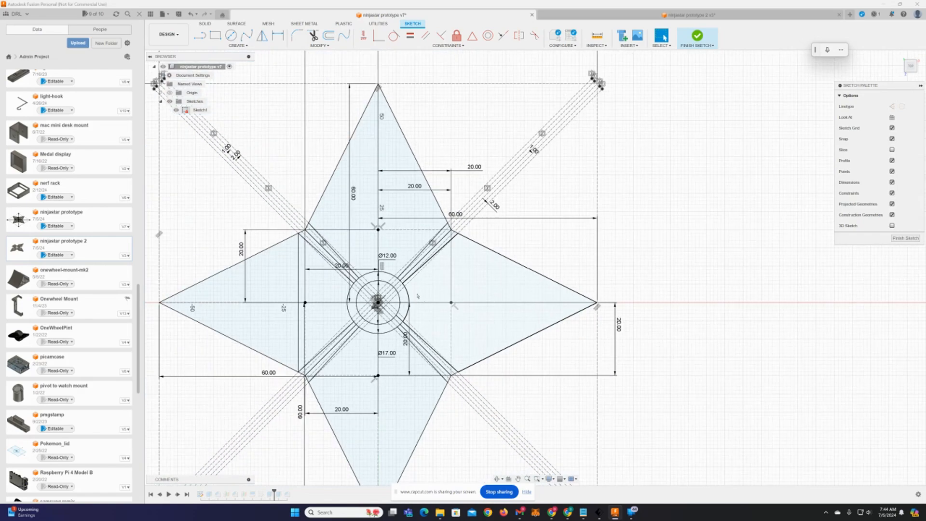
middle_click_drag(456, 290, 537, 268)
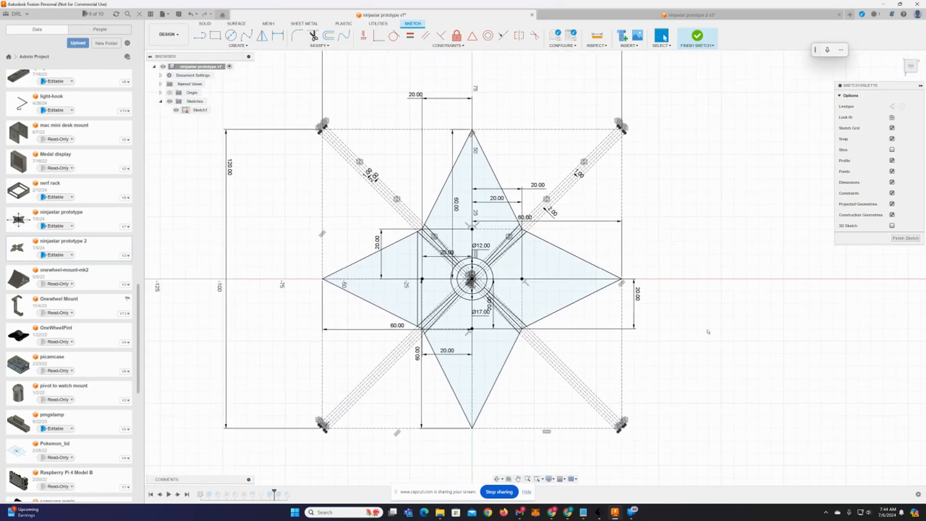
- Examine the star sketch's overall dimensions, construction square, diagonal guide lines and central circles
scroll(708, 332, "down", 3)
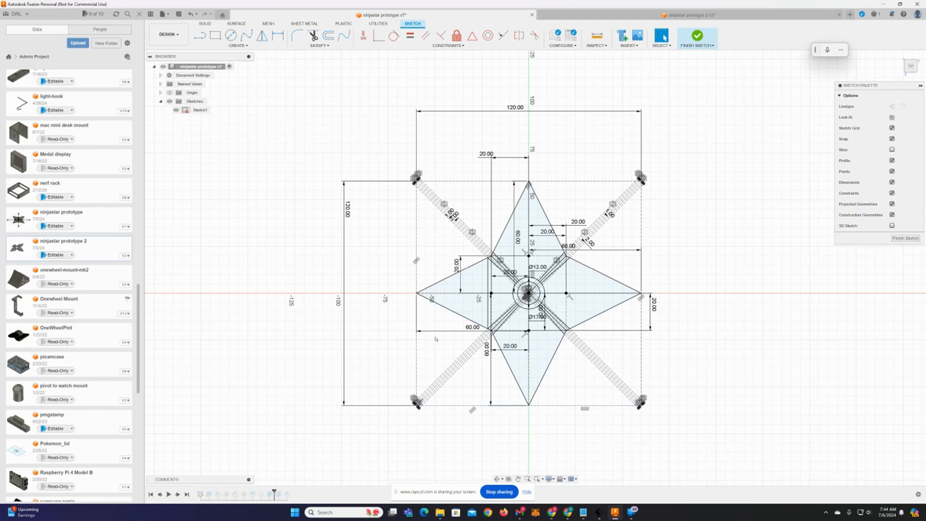
scroll(548, 327, "down", 3)
scroll(544, 312, "up", 4)
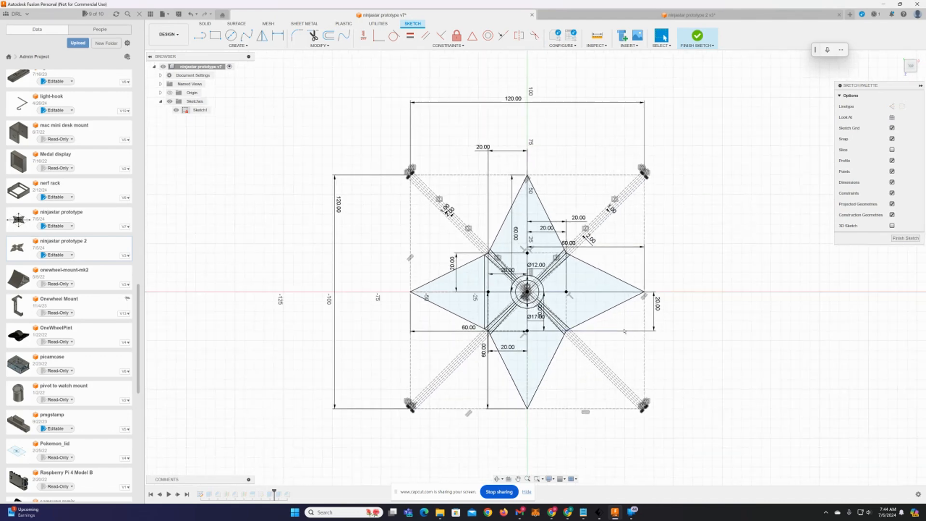
scroll(661, 285, "down", 2)
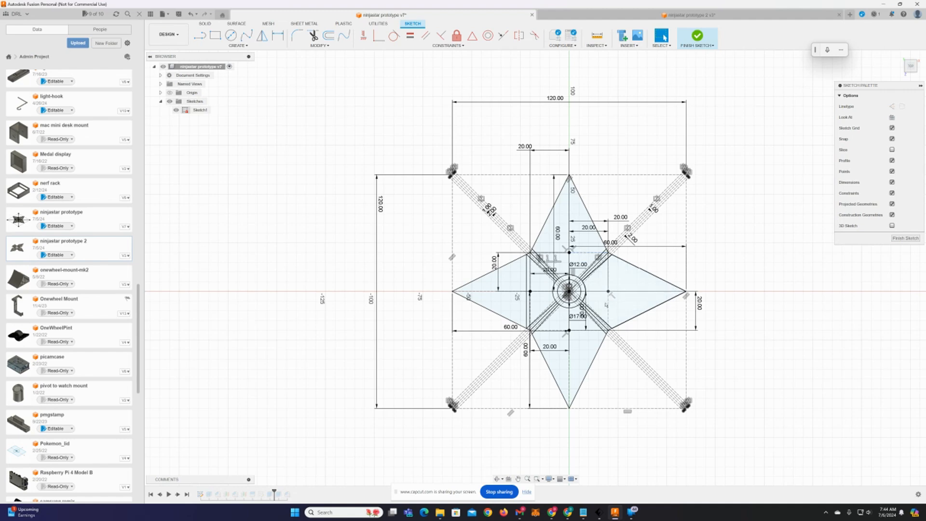
scroll(641, 303, "up", 1)
scroll(557, 326, "up", 2)
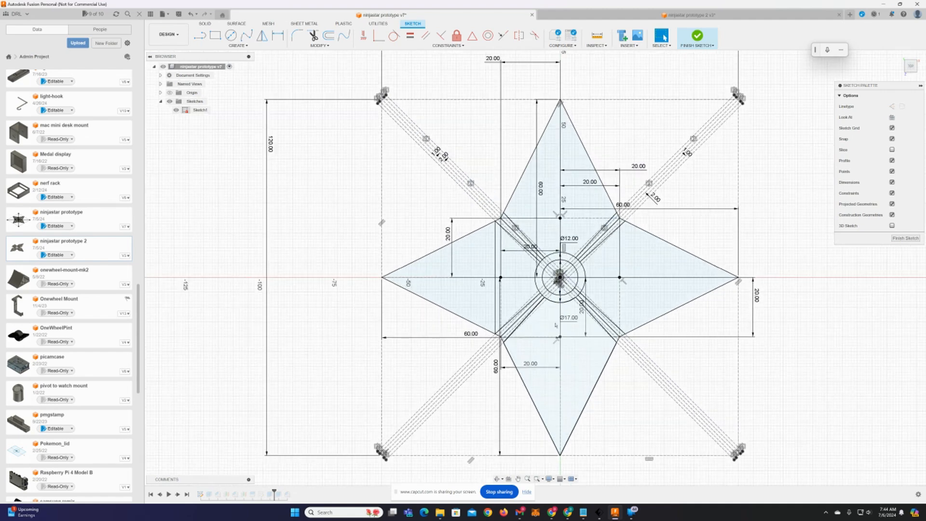
scroll(559, 322, "up", 1)
scroll(561, 321, "down", 2)
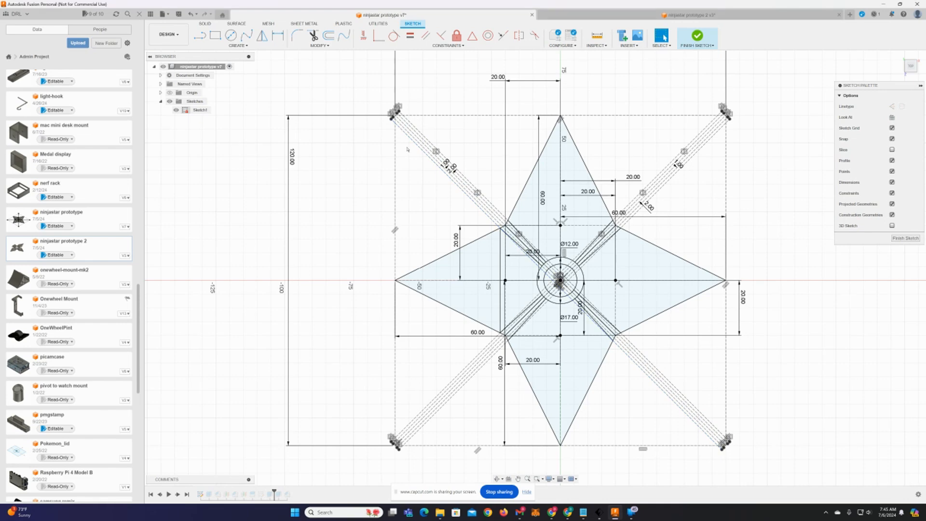
scroll(585, 331, "up", 2)
scroll(588, 333, "up", 5)
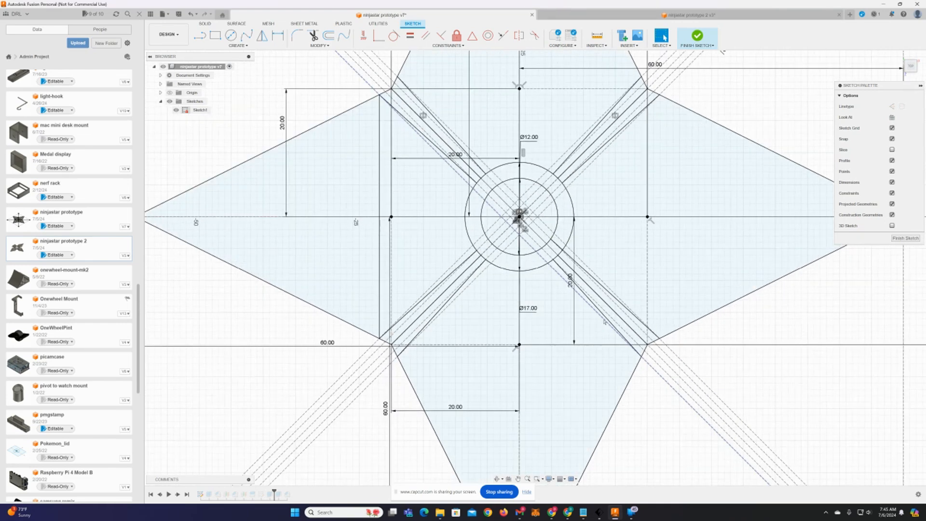
- Select the lower and right-hand blade profiles and inspect the diagonal gap between them near the central circle
left_click(638, 349)
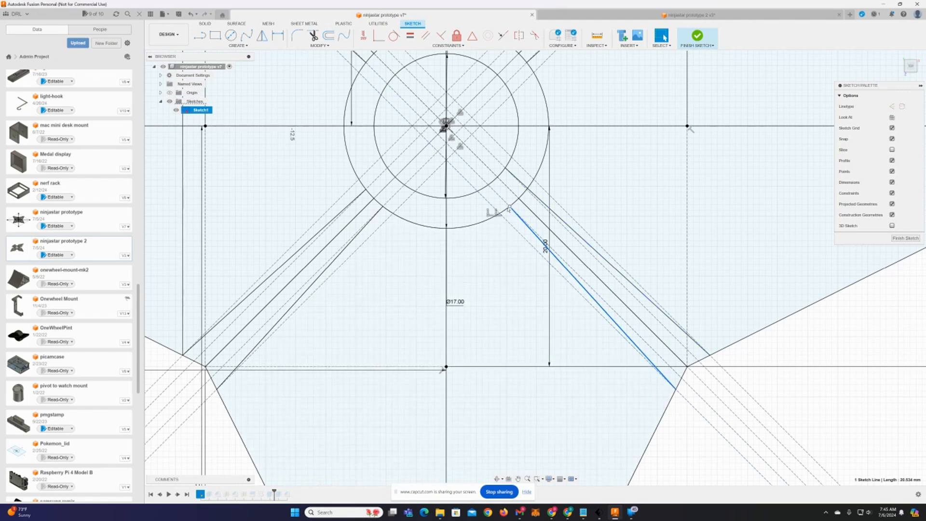
left_click(622, 404)
scroll(544, 381, "down", 5)
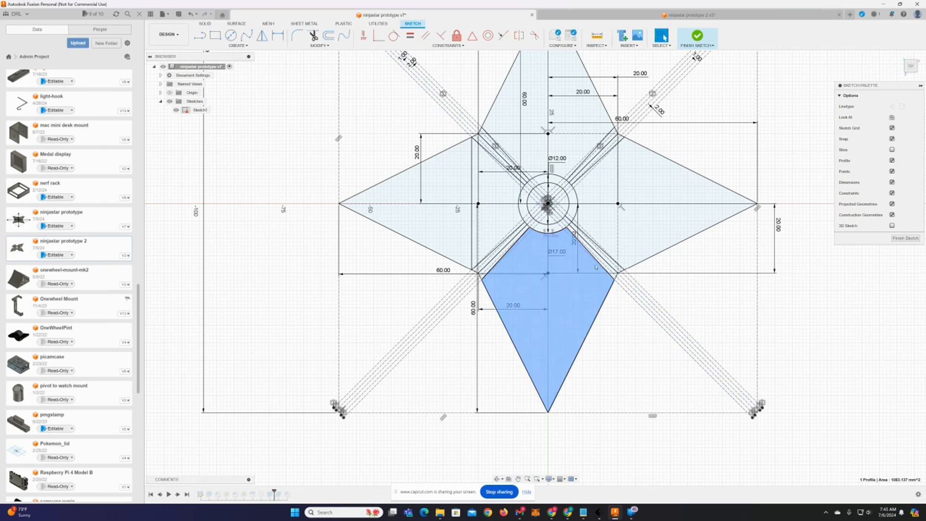
left_click(645, 236, "ctrl")
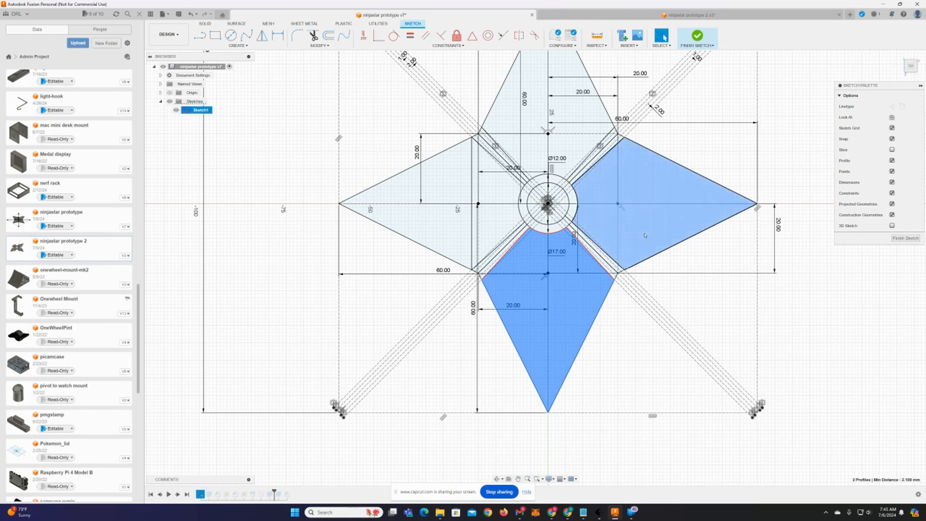
scroll(625, 248, "up", 5)
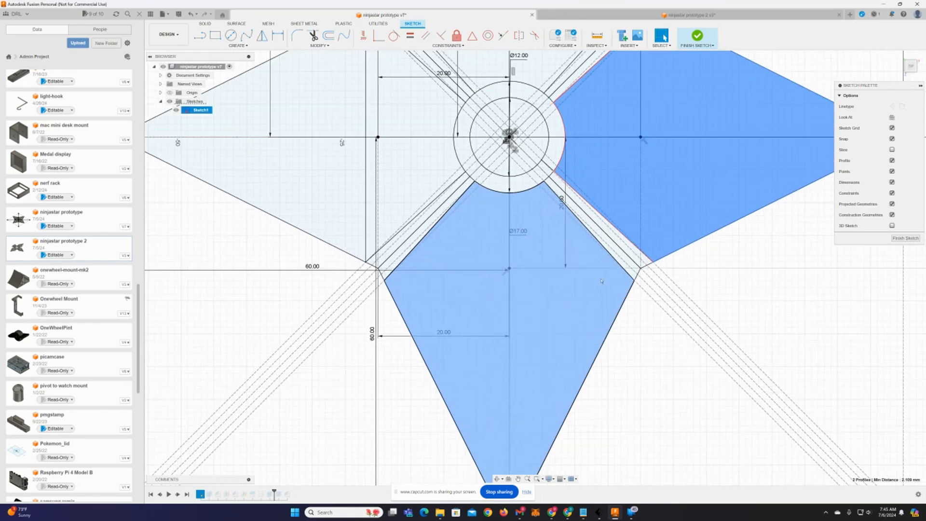
- Examine the selected blades and the diagonal construction lines between them within the full star sketch
scroll(646, 291, "down", 8)
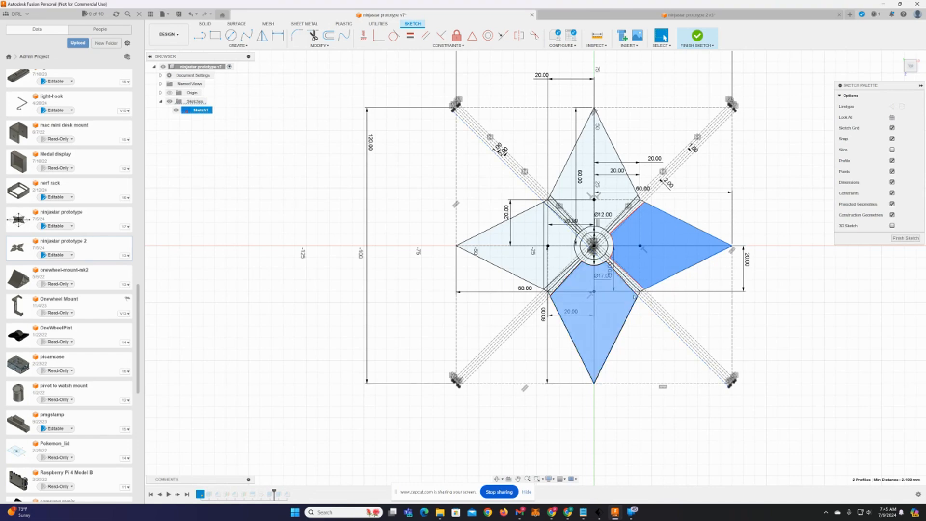
scroll(668, 292, "down", 2)
scroll(664, 292, "up", 5)
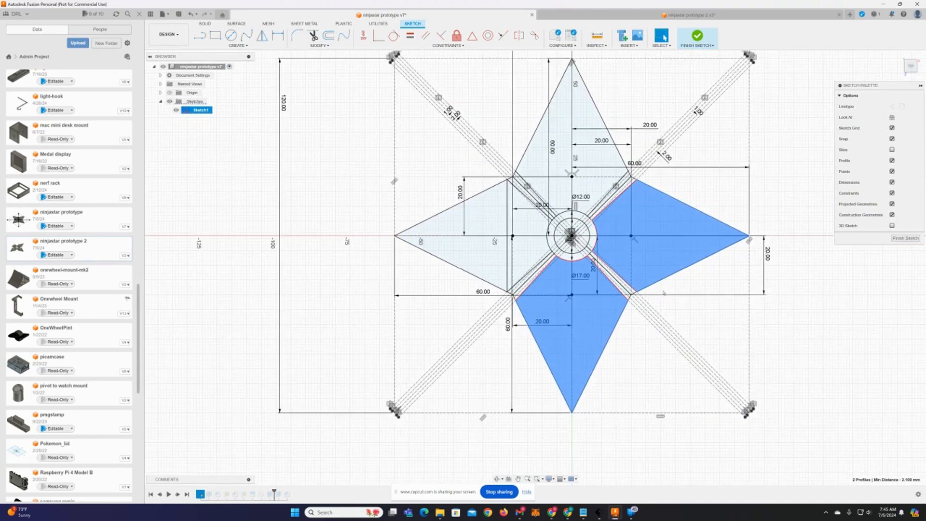
scroll(659, 292, "down", 1)
middle_click_drag(658, 288, 667, 339)
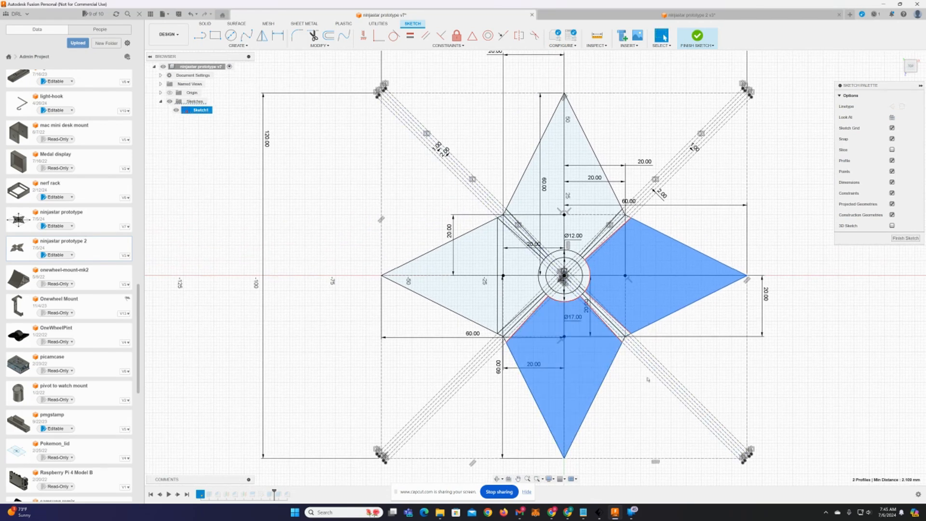
scroll(648, 359, "down", 2)
scroll(600, 319, "up", 3)
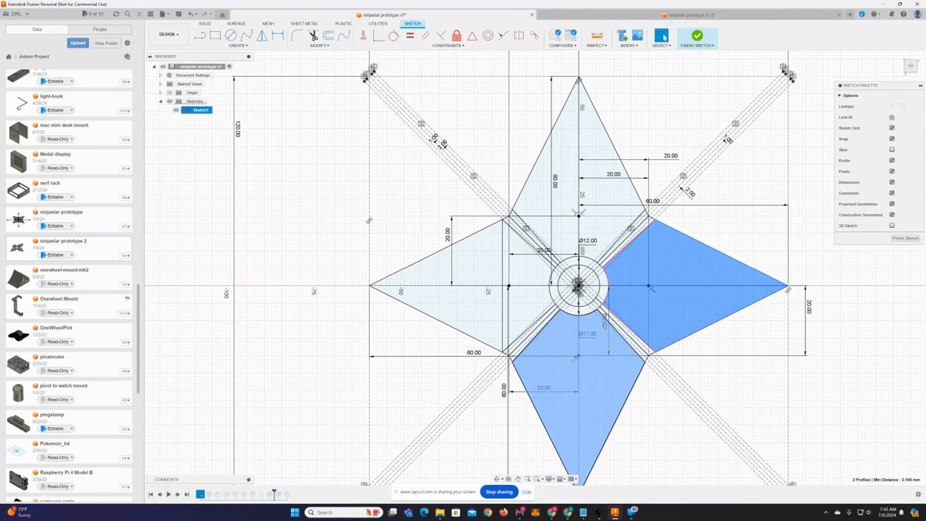
scroll(647, 349, "down", 3)
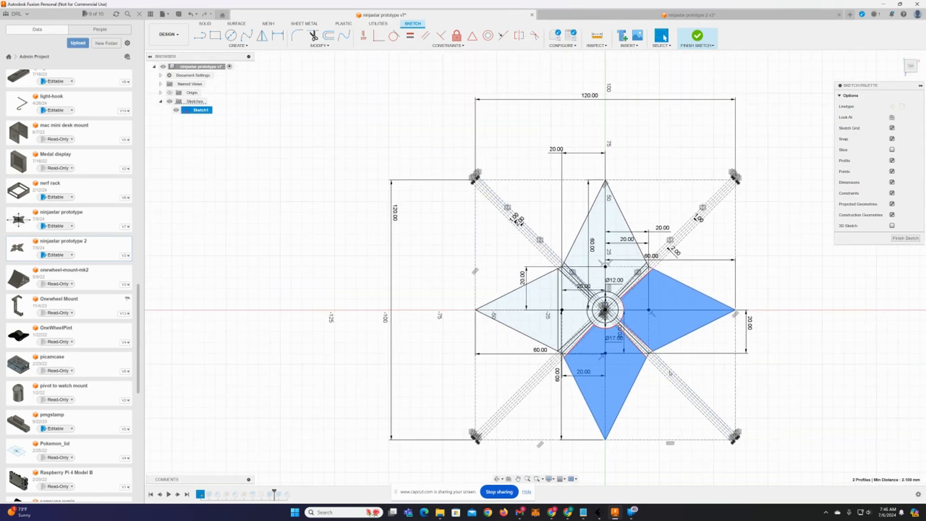
middle_click_drag(670, 373, 649, 355)
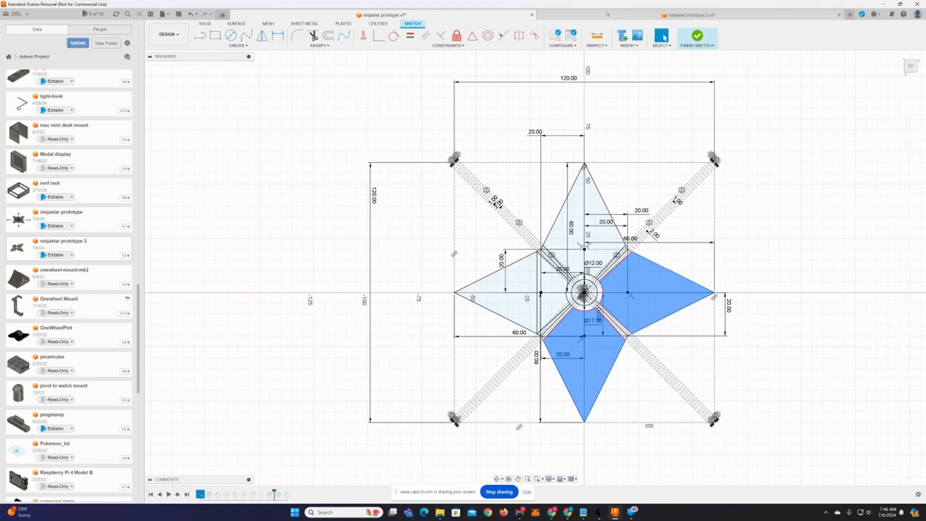
- In the ninjastar prototype 2 design, show all sketches and open Sketch1 for editing
left_click(622, 15)
middle_click_drag(543, 285, 574, 233)
scroll(574, 242, "up", 2)
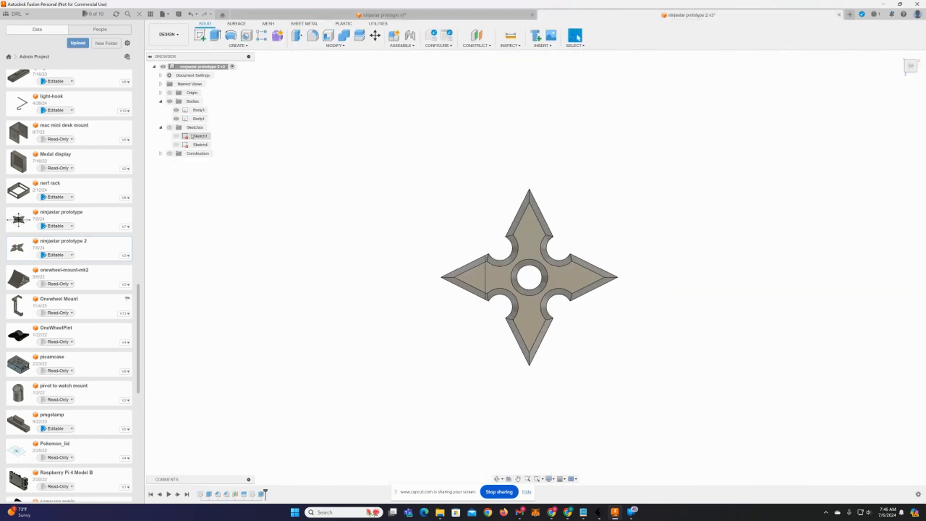
left_click(169, 127)
double_click(200, 136)
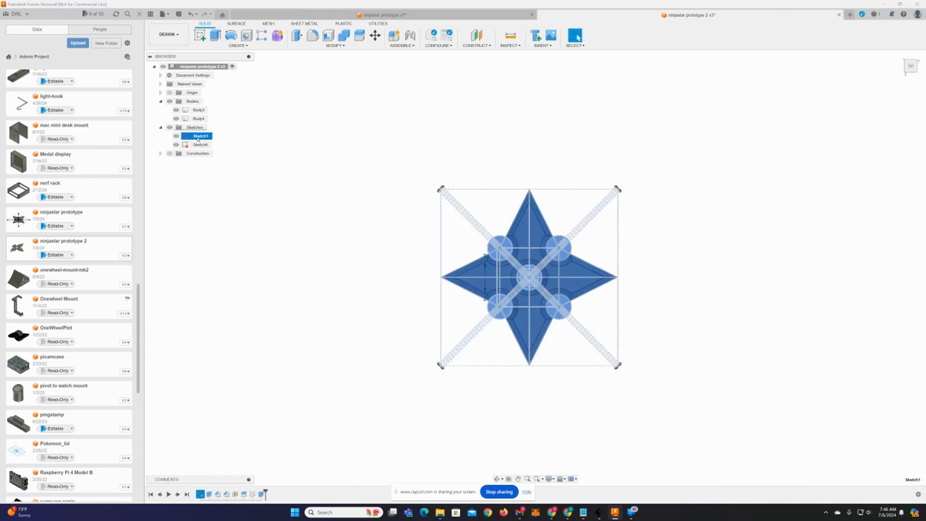
scroll(601, 268, "up", 4)
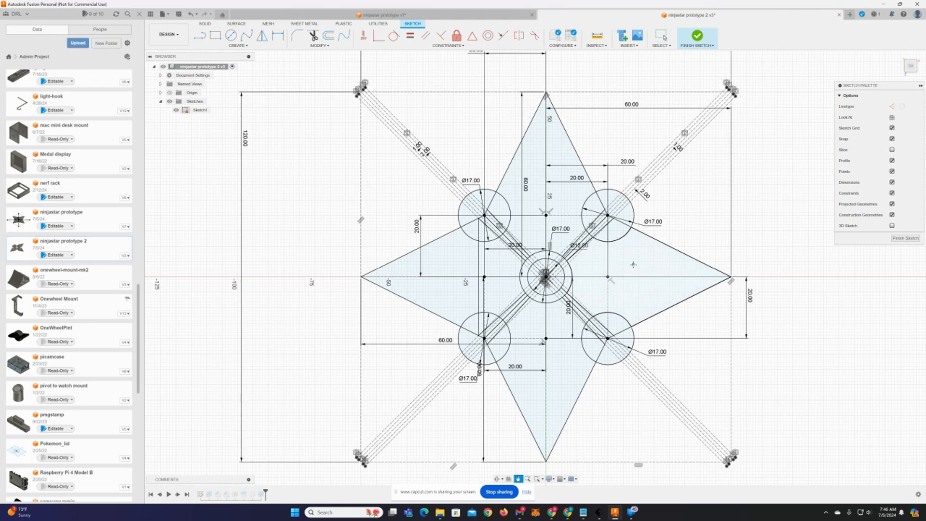
middle_click_drag(633, 265, 663, 277)
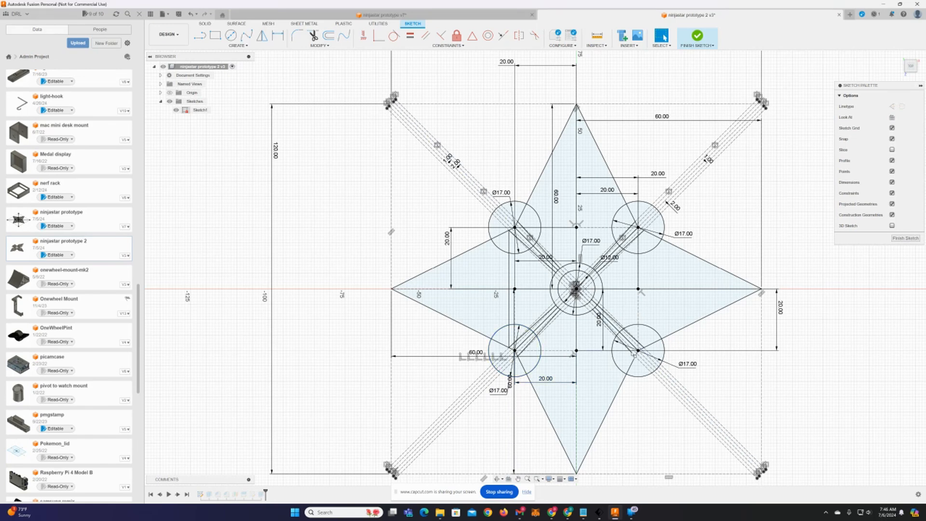
- Select all four blade profiles in Sketch1, including the inner section of the left-hand blade
left_click(593, 390)
left_click(644, 244, "shift")
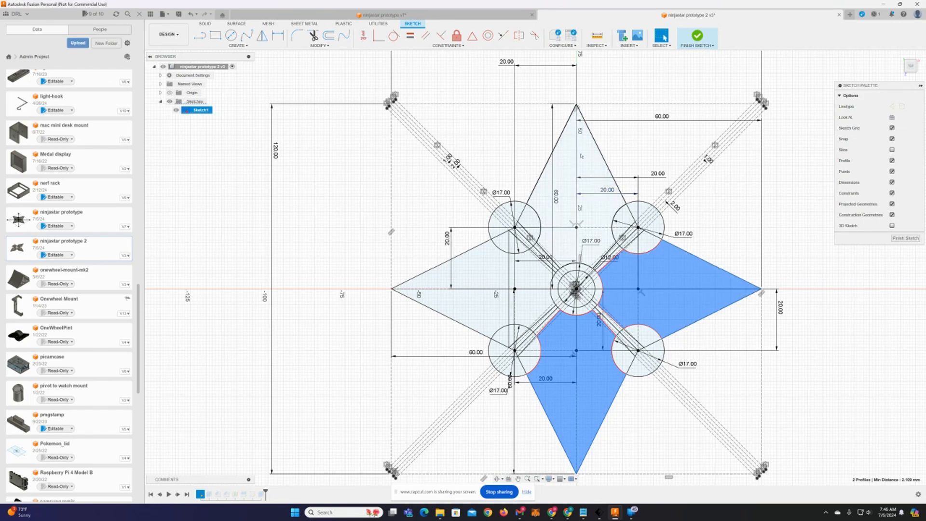
left_click(587, 209, "shift")
left_click(480, 271, "shift")
left_click(529, 276, "shift")
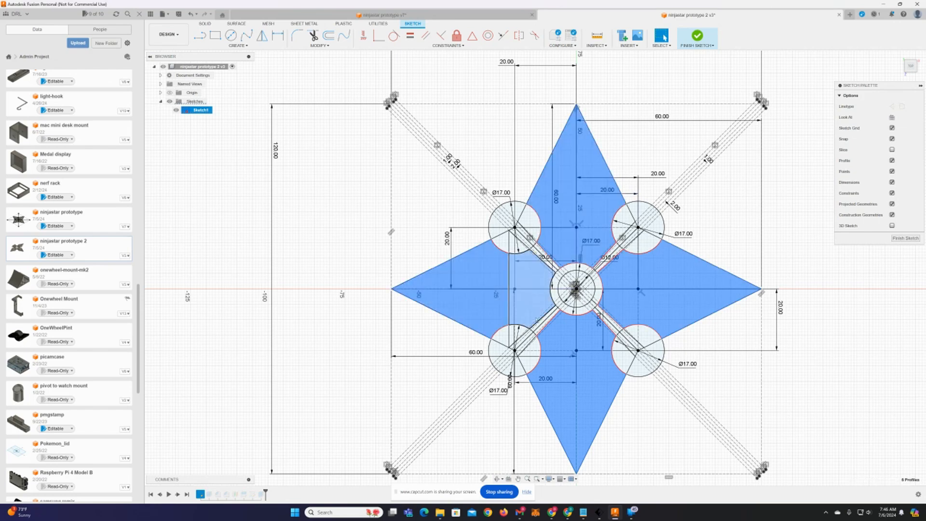
- Add the narrow diagonal strip profiles between the blades around the central circle to the sketch selection
scroll(555, 330, "up", 5)
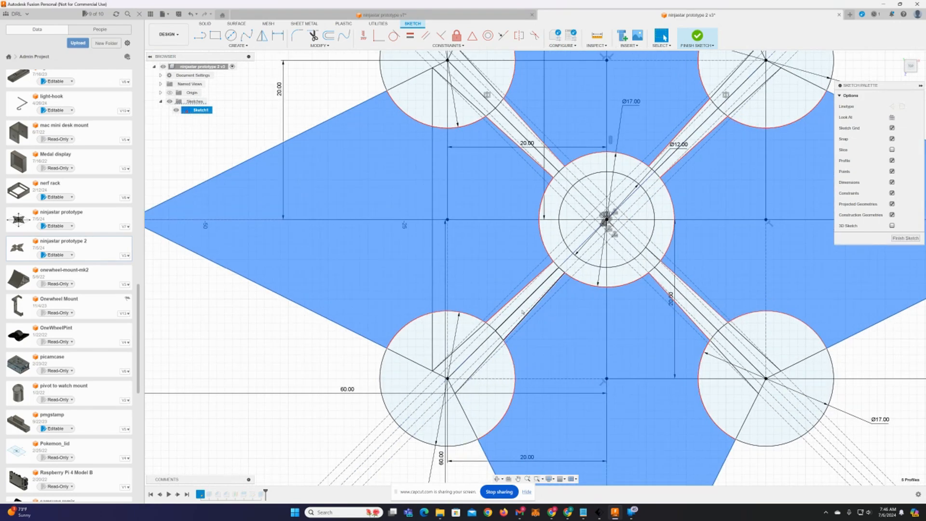
left_click(523, 312, "shift")
left_click(517, 302, "shift")
left_click(691, 311, "shift")
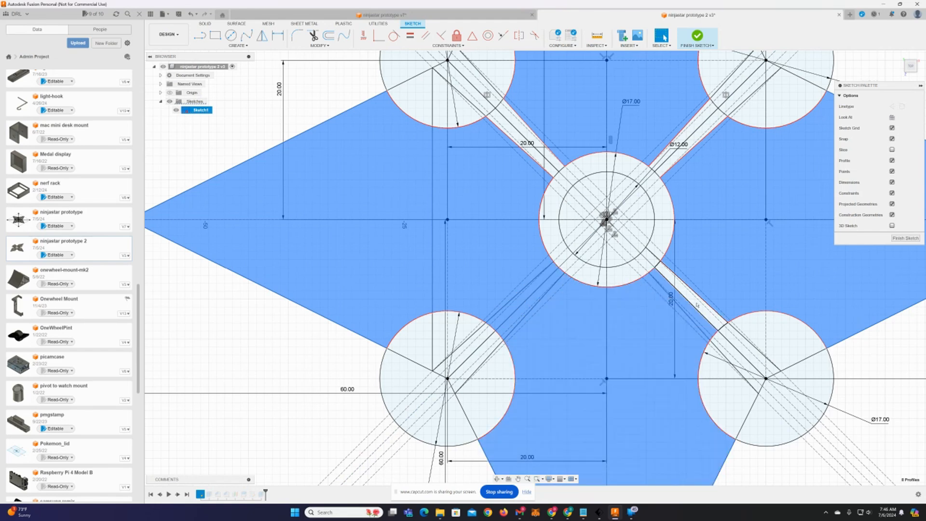
left_click(678, 295, "shift")
left_click(671, 155, "shift")
left_click(672, 152, "shift")
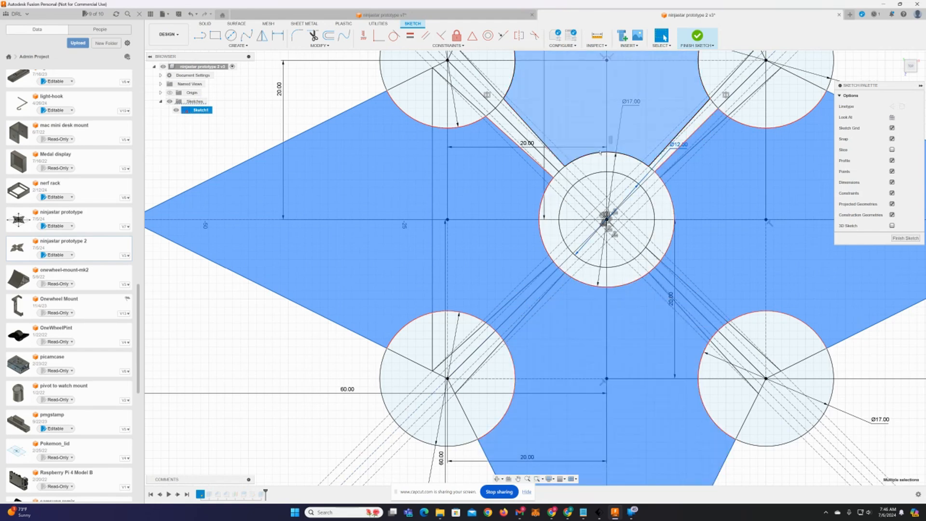
left_click(545, 151, "shift")
left_click(539, 158, "shift")
scroll(560, 270, "down", 10)
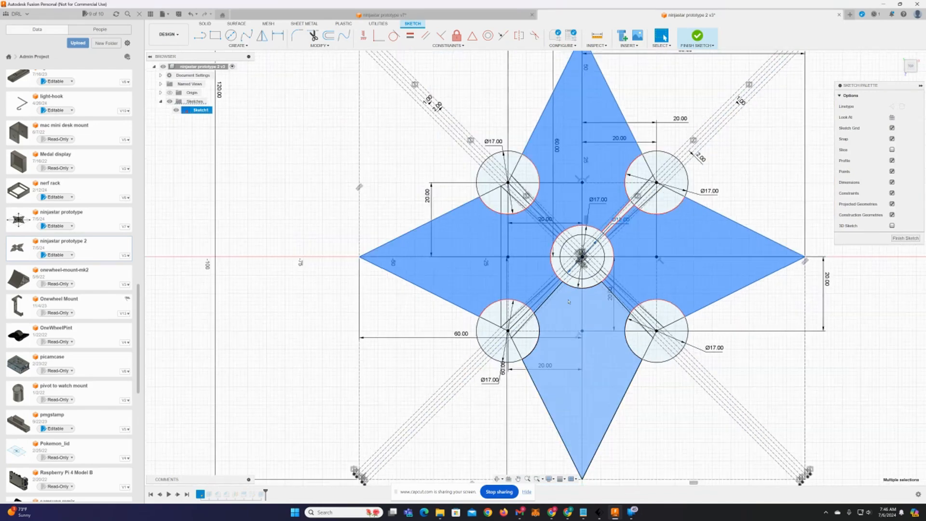
mouse_move(762, 361)
middle_mouse_down("shift")
mouse_move(761, 314)
mouse_move(760, 323)
middle_mouse_up("shift")
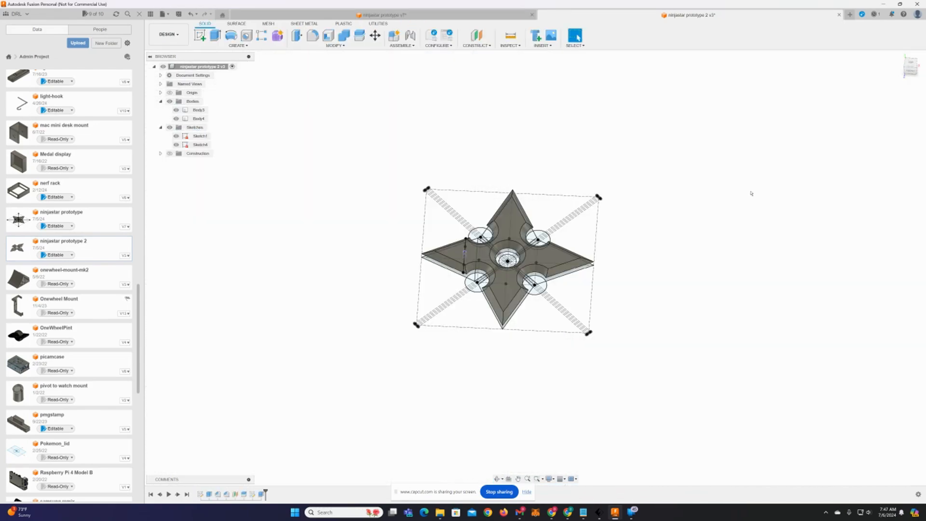
- Delete Body3 and Body4 outright together with their dependent features, keeping the sketches
middle_click_drag(657, 264, 652, 244)
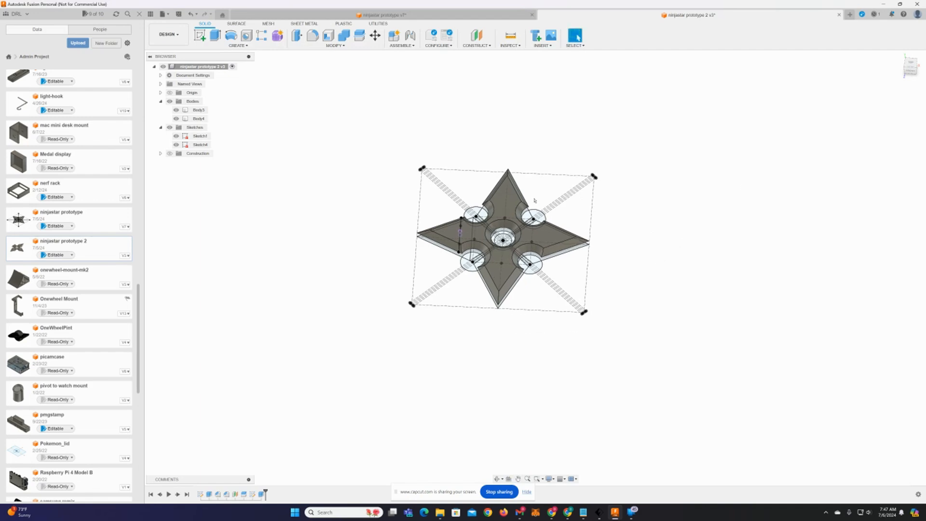
left_click(189, 110)
left_click(200, 119, "shift")
right_click(199, 118)
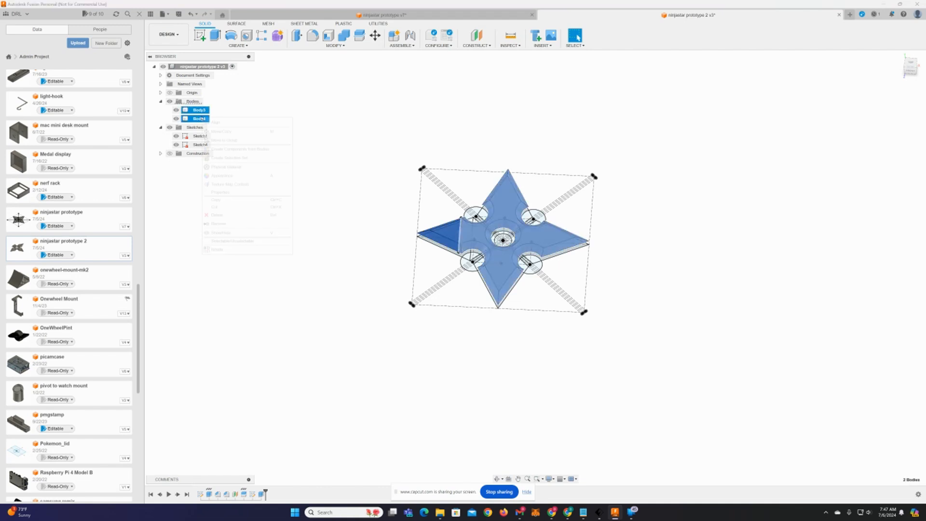
left_click(250, 213)
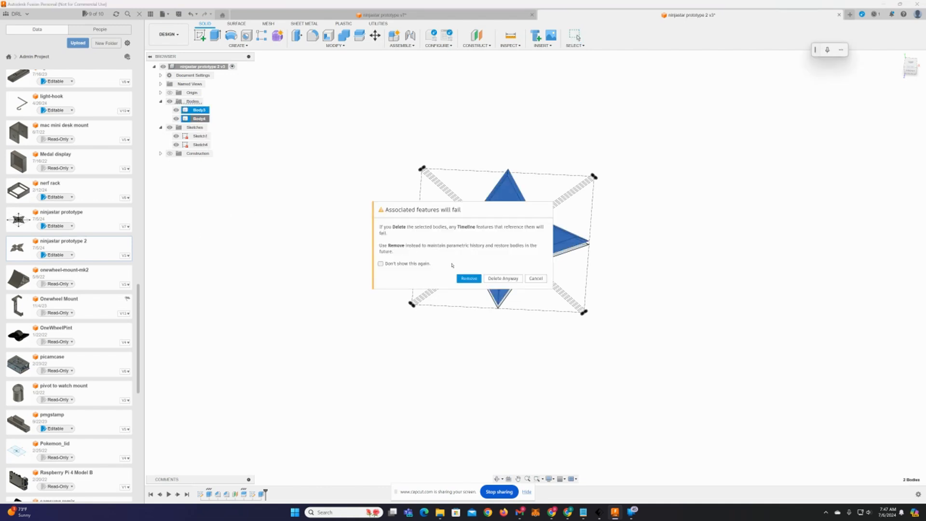
left_click(496, 279)
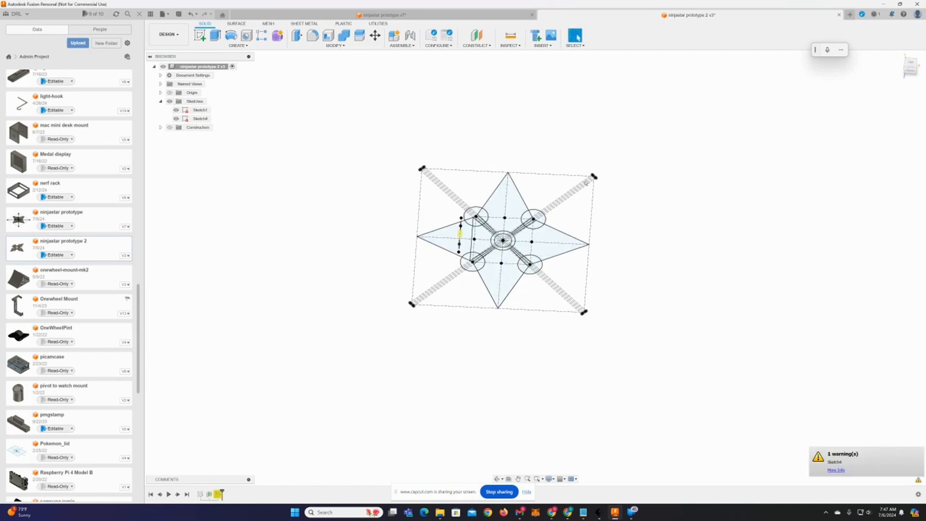
- Select the four blade profiles of Sketch1 in the model, including the inner section of the left-hand blade
scroll(531, 248, "up", 4)
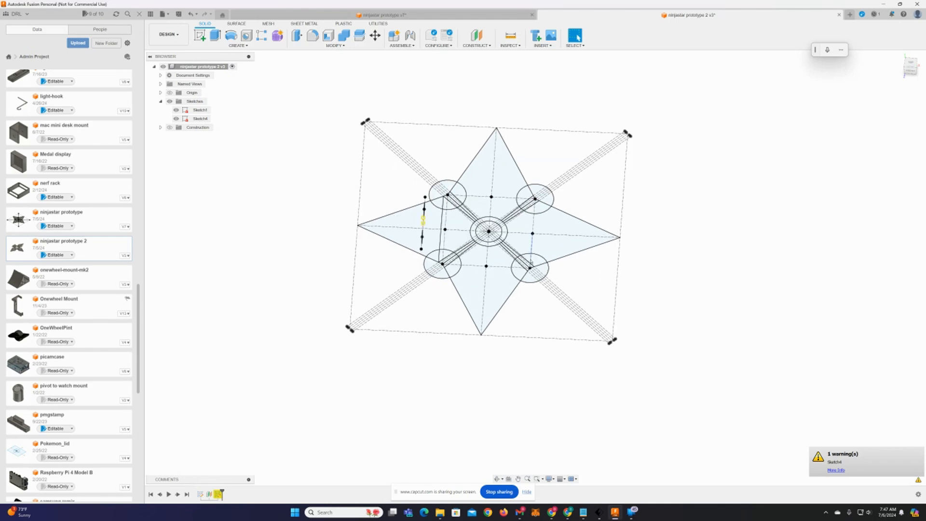
middle_click_drag(681, 258, 699, 277)
left_click(598, 255)
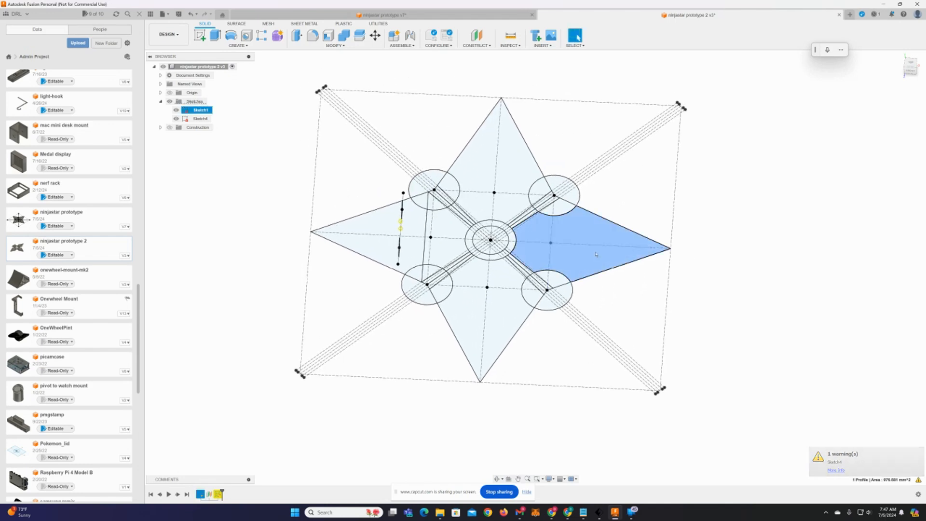
left_click(495, 321, "shift")
left_click(376, 236, "shift")
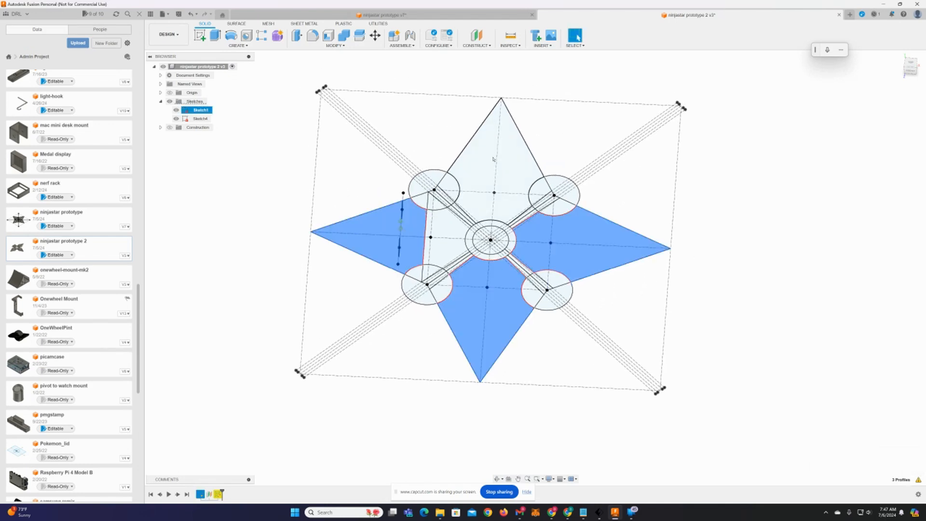
left_click(477, 176, "shift")
left_click(446, 255, "shift")
- Add all the narrow diagonal strips between the four blades to the profile selection, leaving out the central and corner circles
scroll(449, 270, "up", 5)
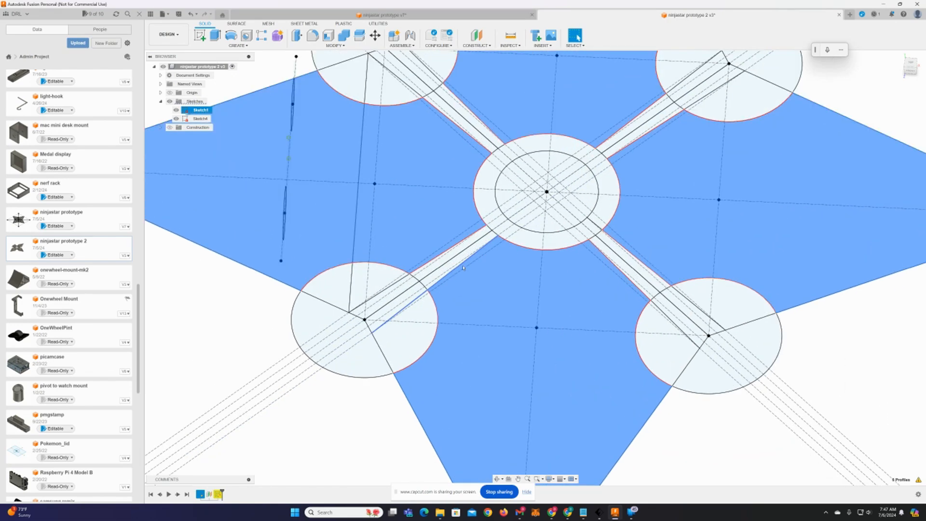
left_click(449, 269, "shift")
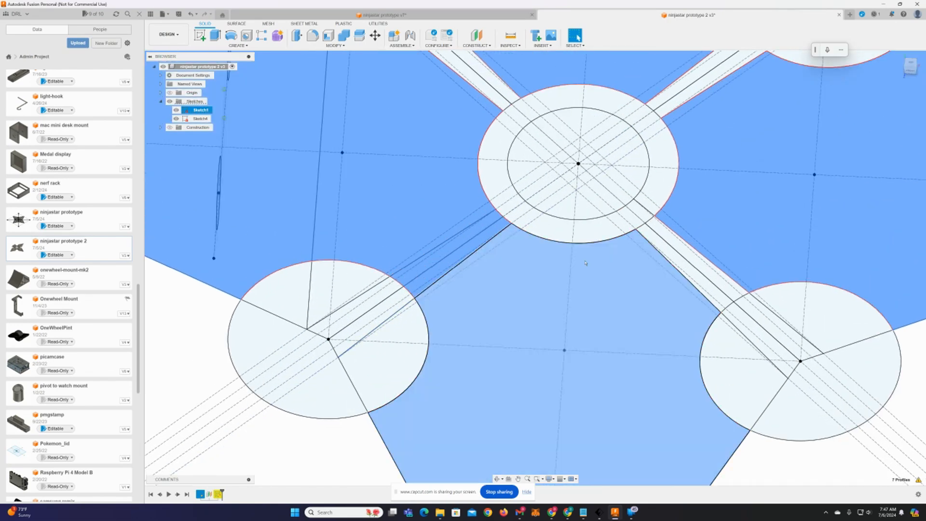
left_click(694, 262, "shift")
scroll(690, 225, "down", 3)
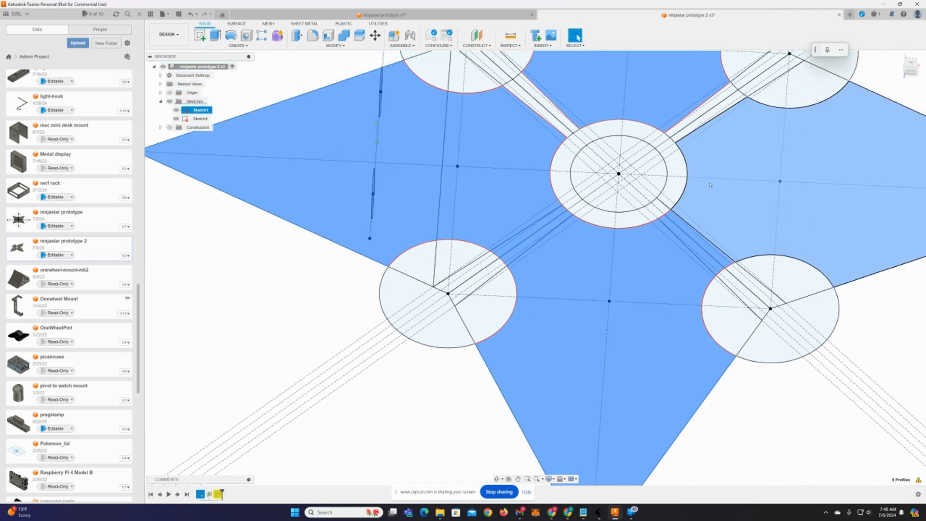
scroll(676, 225, "up", 6)
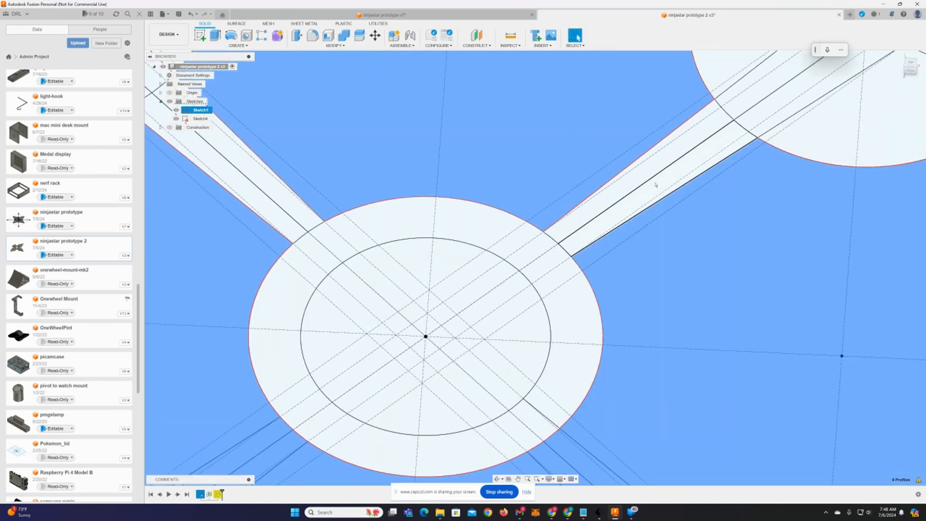
left_click(655, 184, "ctrl")
left_click(649, 172, "ctrl")
left_click(274, 198, "ctrl")
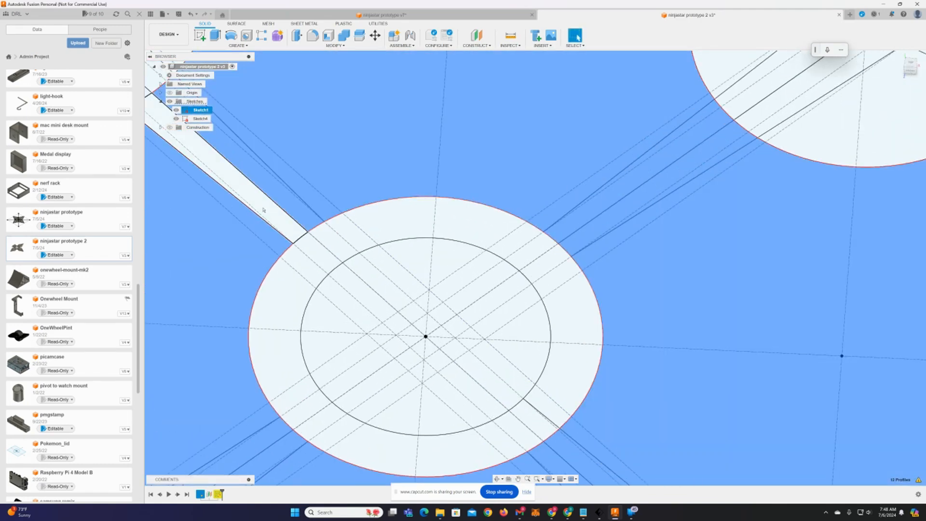
left_click(269, 206, "ctrl")
scroll(307, 299, "down", 5)
scroll(495, 280, "down", 6)
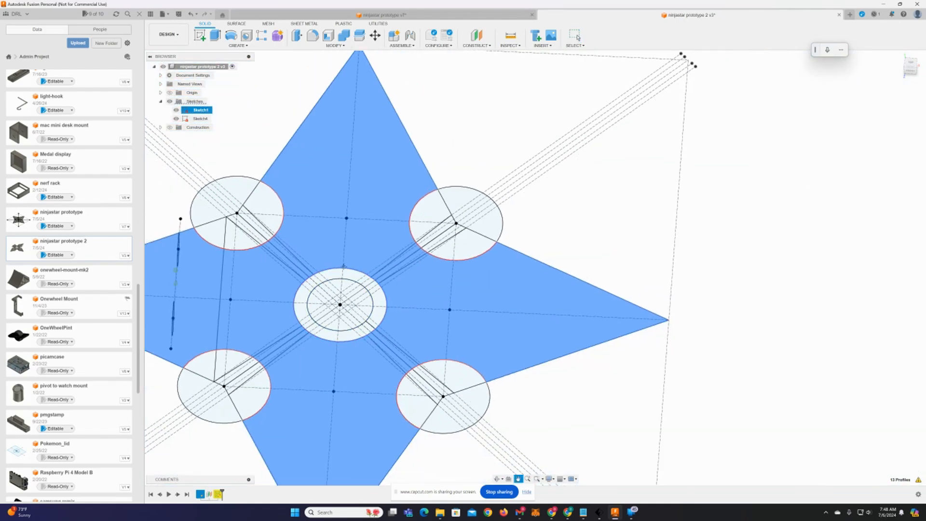
scroll(494, 280, "up", 1)
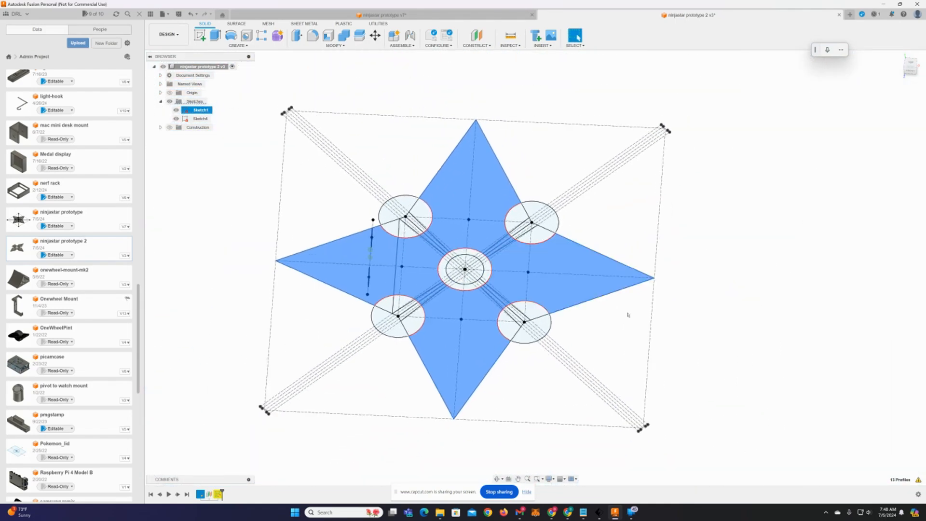
scroll(626, 314, "down", 4)
mouse_move(577, 333)
middle_mouse_down("shift")
mouse_move(589, 317)
mouse_move(582, 321)
mouse_move(578, 306)
middle_mouse_up("shift")
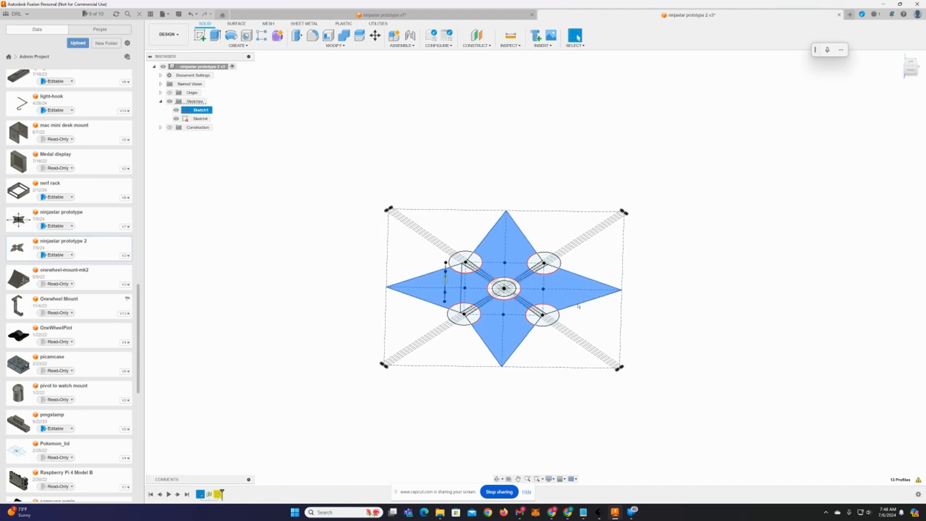
- Extrude the 13 selected star profiles 8 mm to one side as a new body
right_click(567, 297)
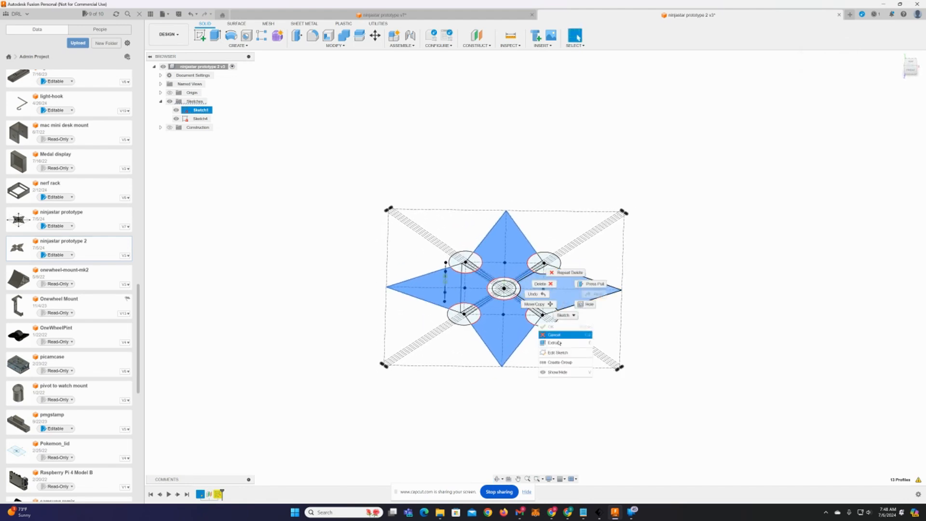
type("e")
type("8")
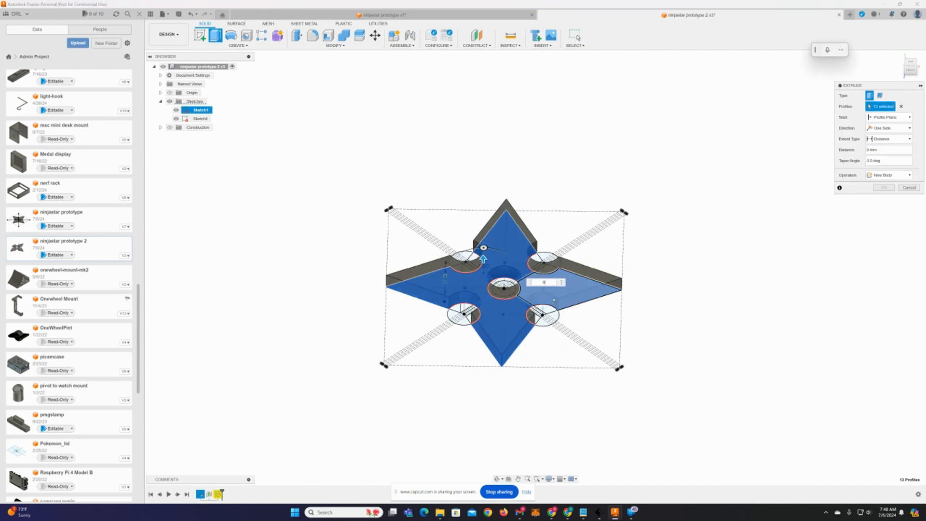
key("Return")
- Start an equal-distance Chamfer and select the outline edges of the front blade, right notch and front side of the right blade
middle_click_drag(554, 300, 593, 343, "shift")
scroll(554, 333, "up", 3)
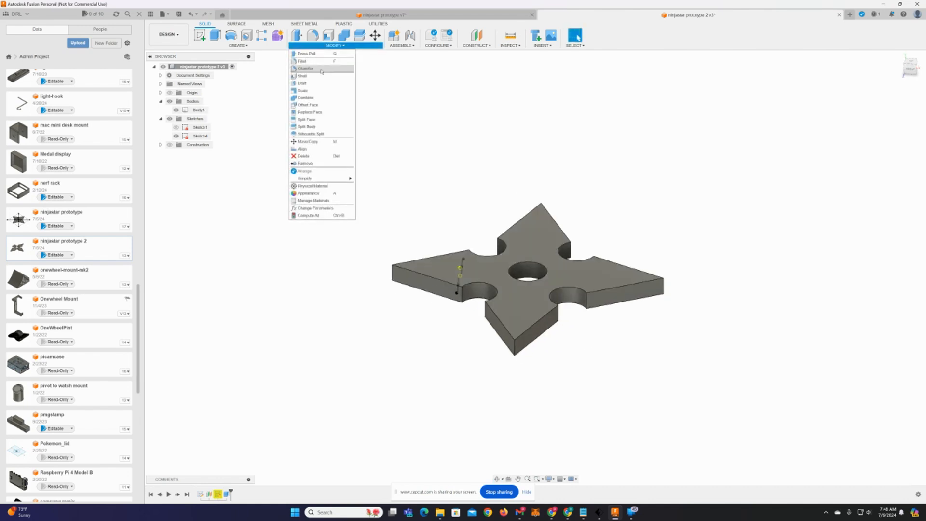
left_click(314, 69)
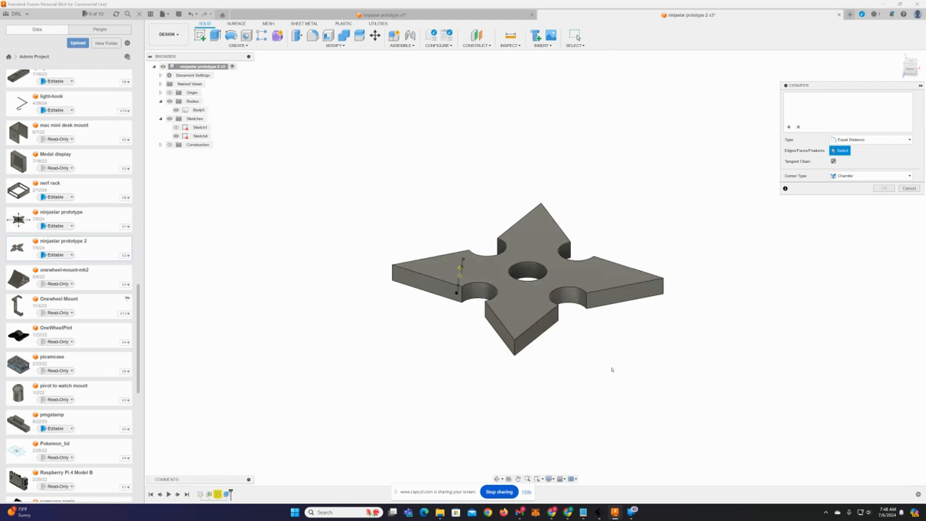
left_click(538, 323)
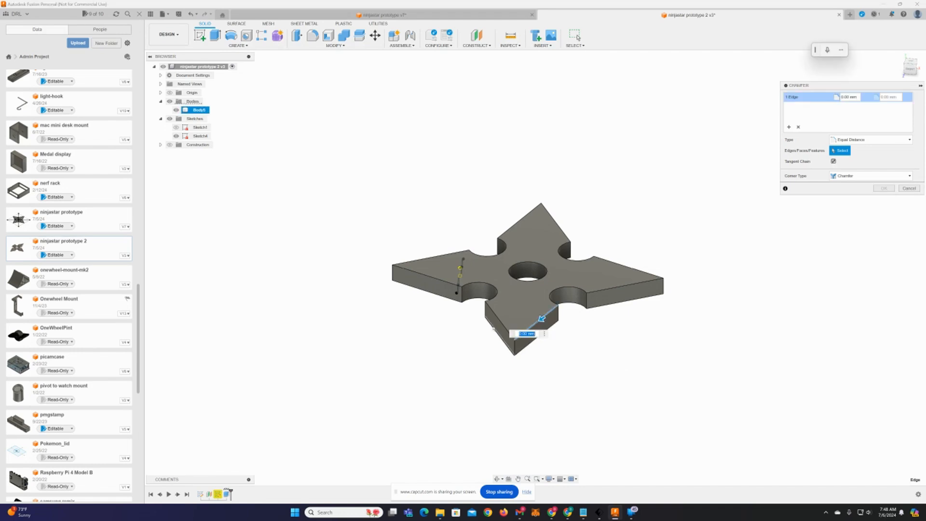
left_click(499, 322)
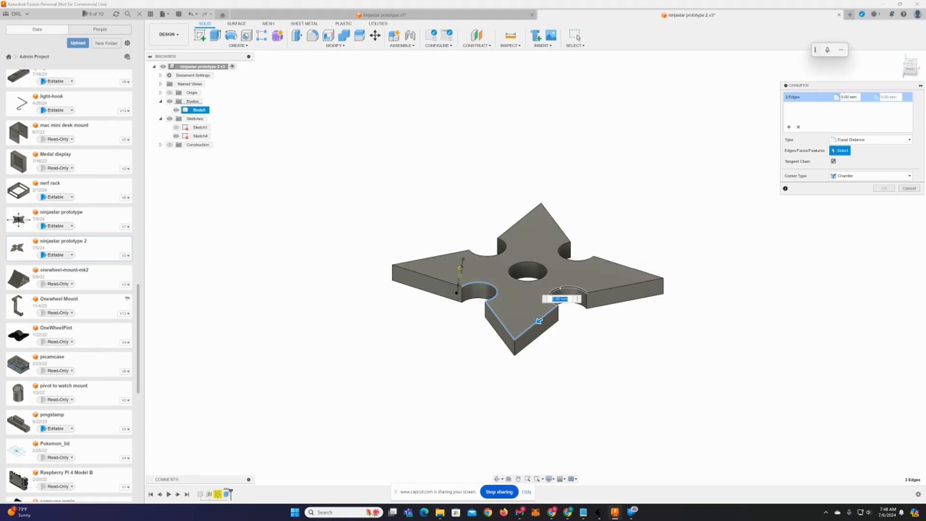
left_click(567, 297)
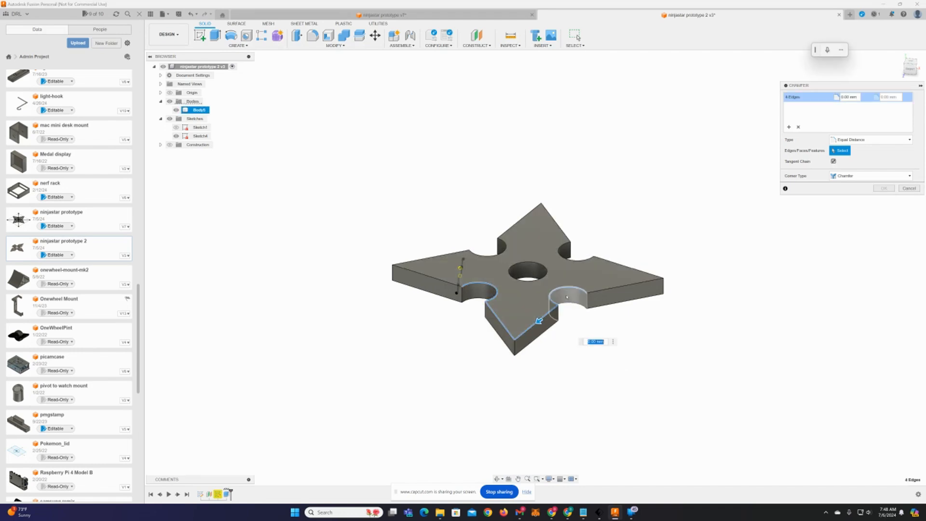
left_click(602, 293)
left_click(551, 320)
left_click(528, 346)
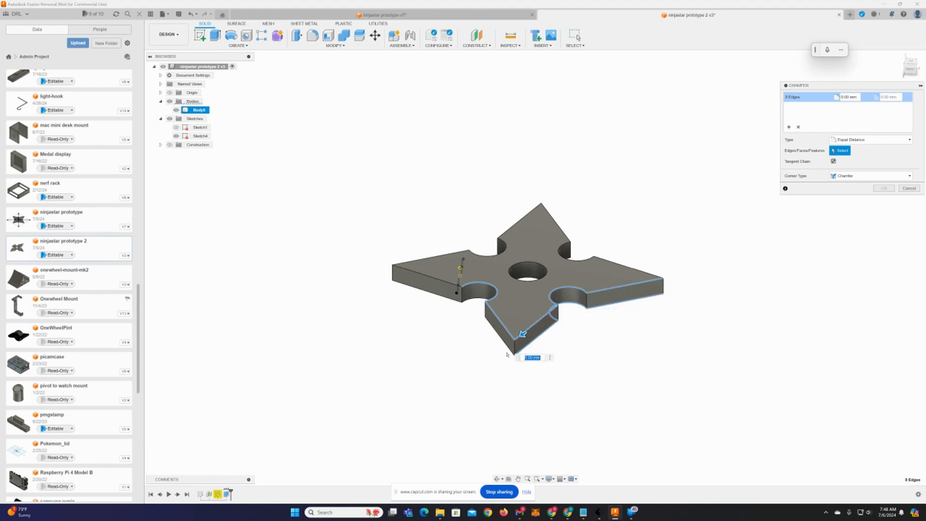
- Add the outline edges of the left notch and the front side of the left blade to the chamfer selection
left_click(472, 299)
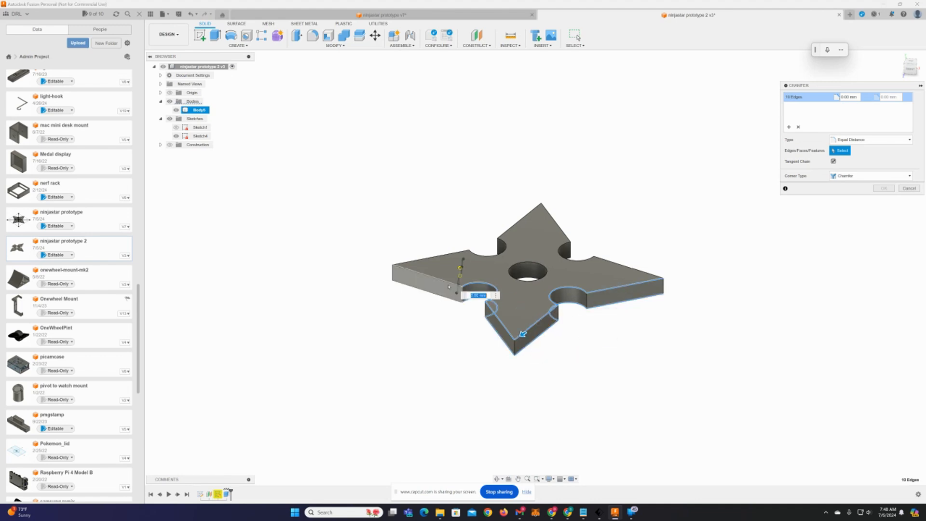
left_click(445, 282)
left_click(439, 293)
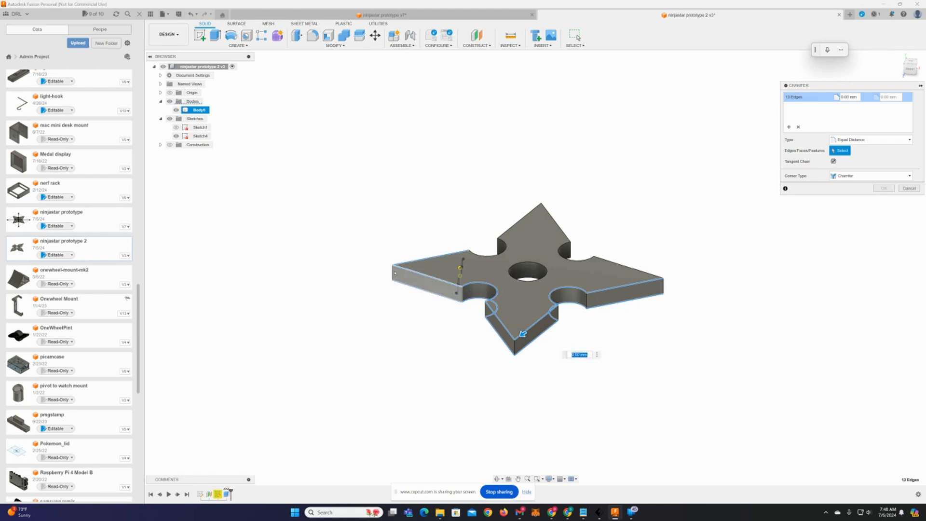
left_click(400, 265)
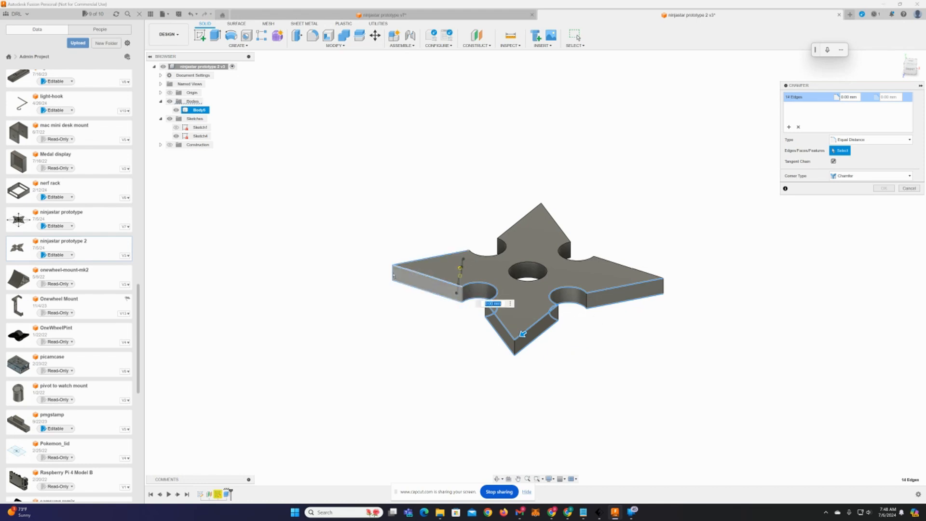
left_click(393, 276)
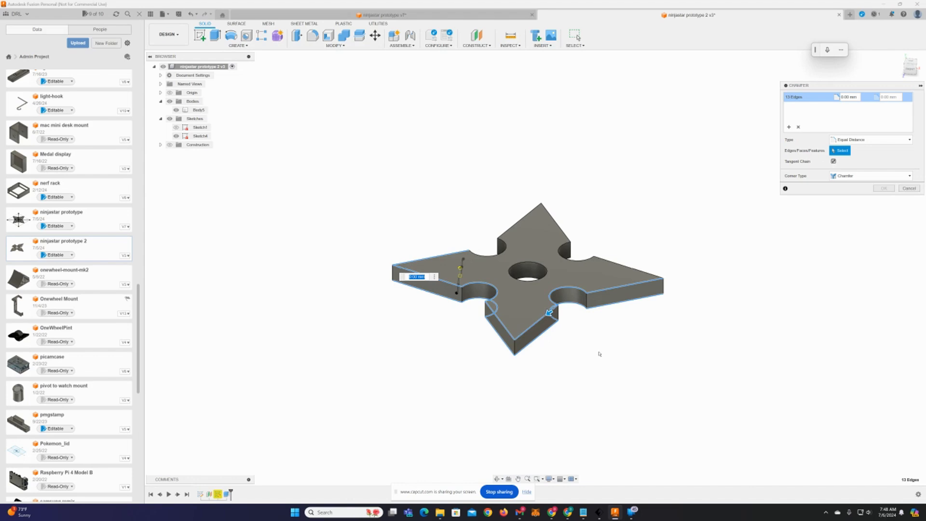
- Add the outline edges along the near side of the star, from the next blade across its notch to the adjoining blade
middle_click_drag(600, 354, 540, 333, "shift")
left_click(482, 296)
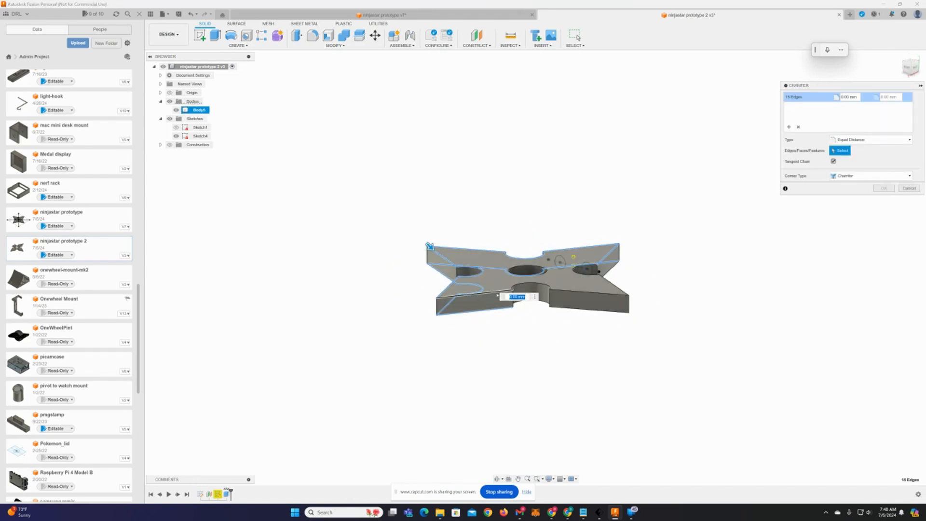
left_click(529, 292)
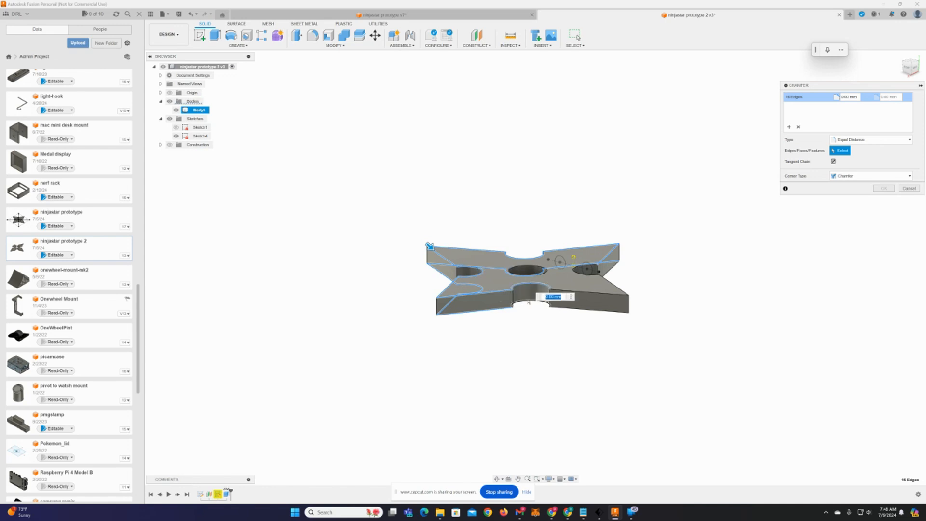
left_click(614, 313)
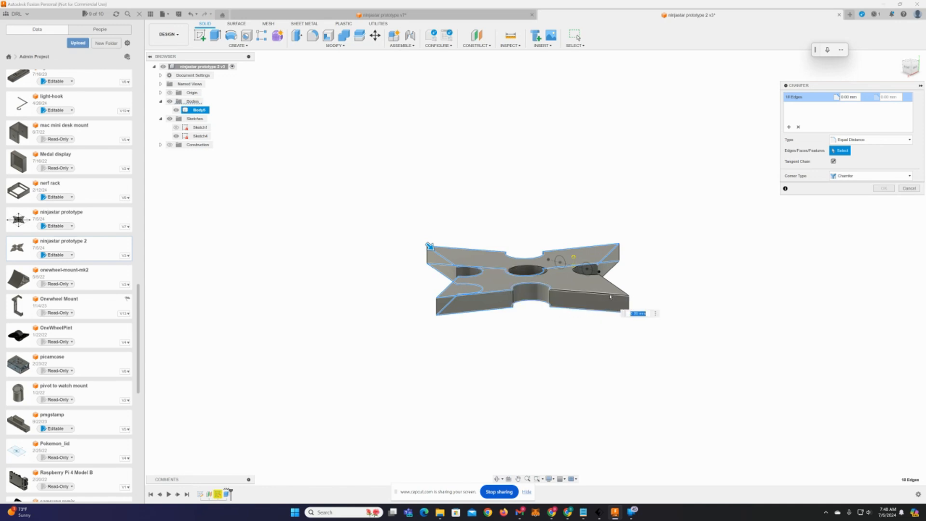
- Add the remaining blade and notch edges and chamfer all 24 outline edges by an equal distance of 4 mm
middle_click_drag(605, 345, 552, 341, "shift")
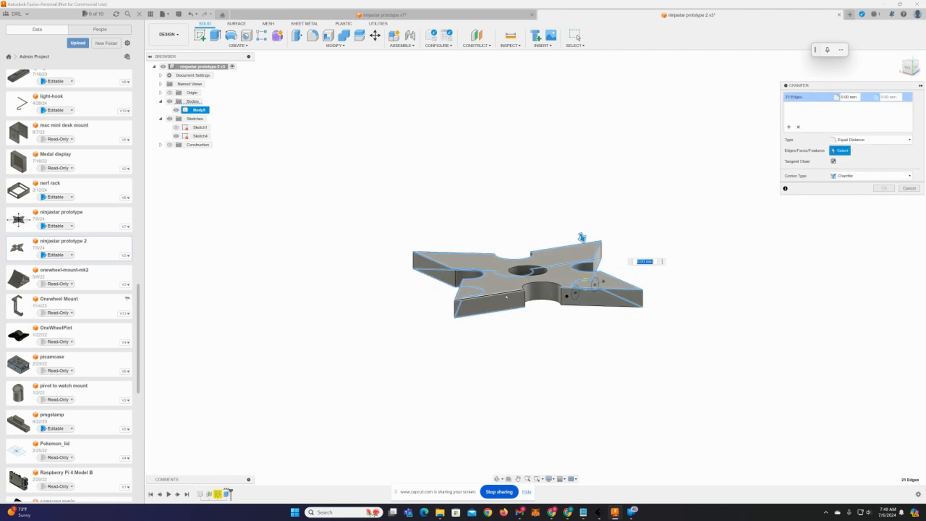
left_click(539, 285)
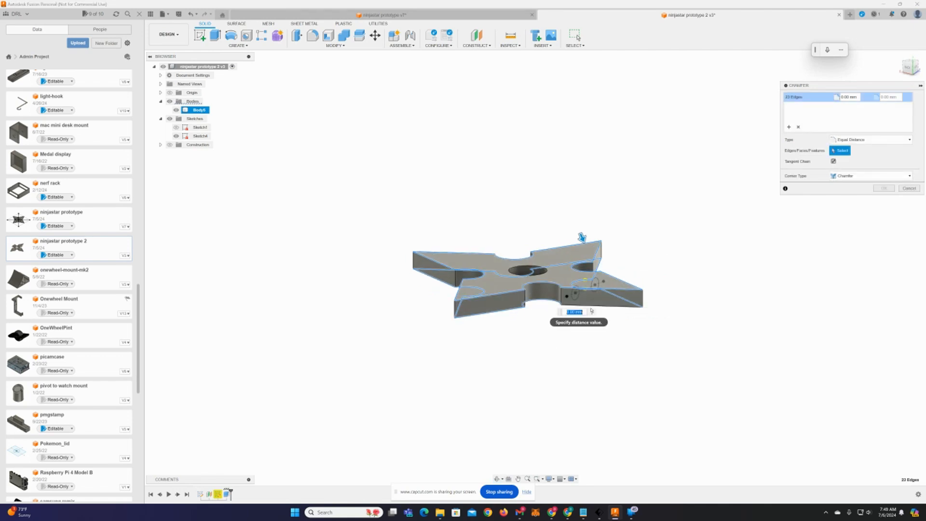
left_click(592, 306)
middle_click_drag(585, 335, 574, 349, "shift")
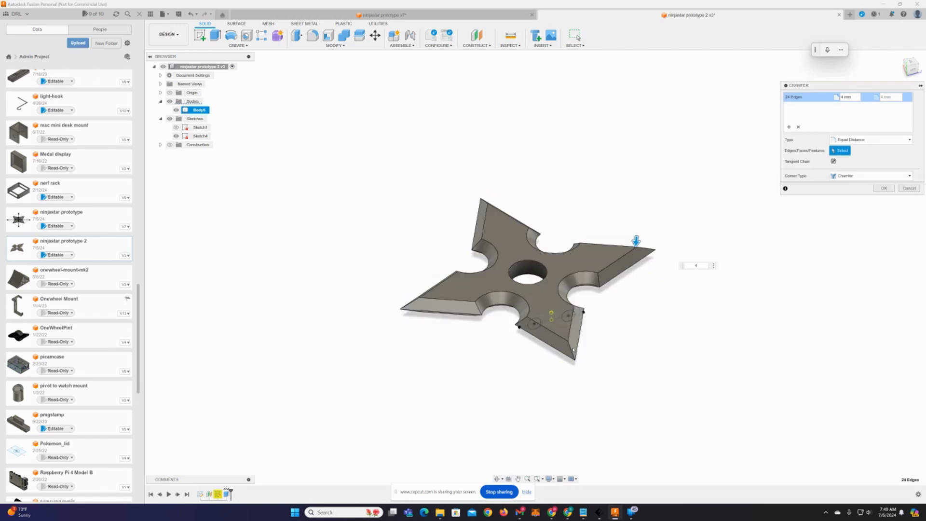
key("Return")
- Chamfer both rims of the star's central hole by an equal distance of 4 mm
scroll(623, 346, "down", 3)
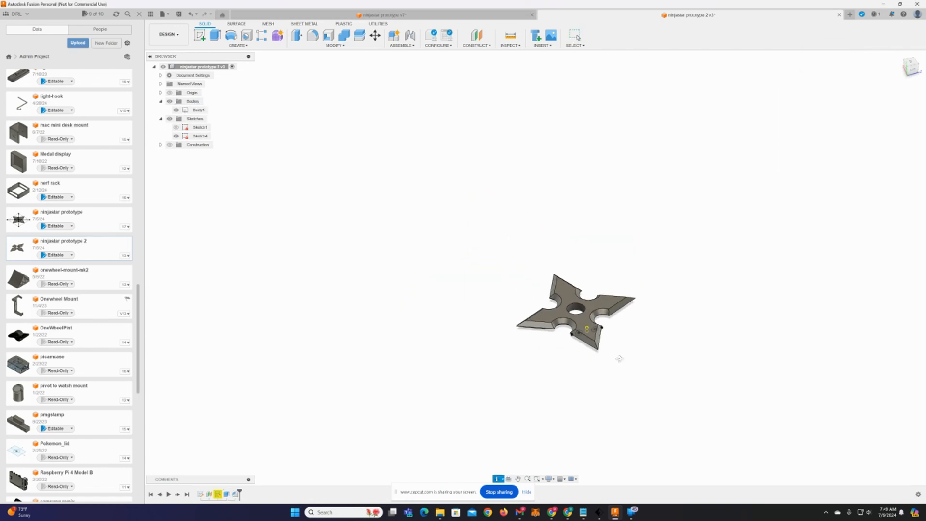
middle_click_drag(619, 359, 554, 333, "shift")
scroll(544, 334, "down", 2)
scroll(542, 333, "up", 5)
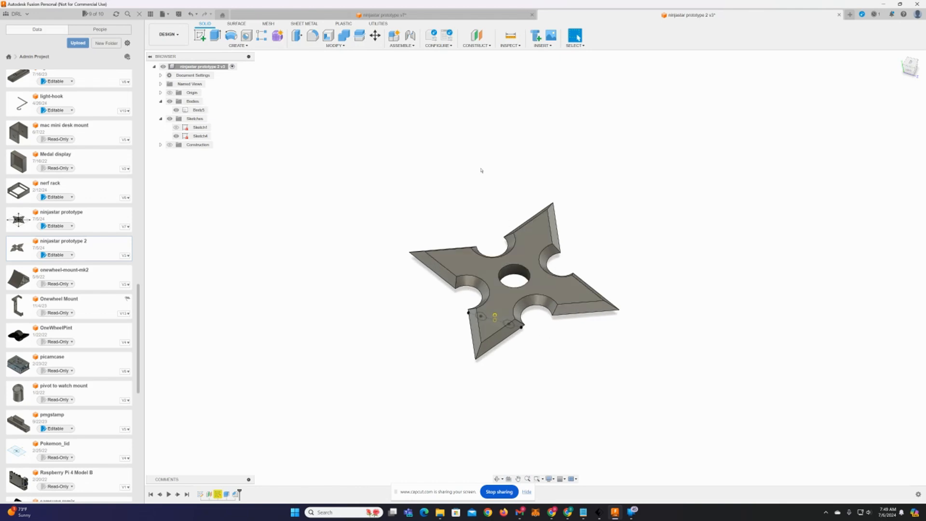
left_click(342, 46)
left_click(318, 76)
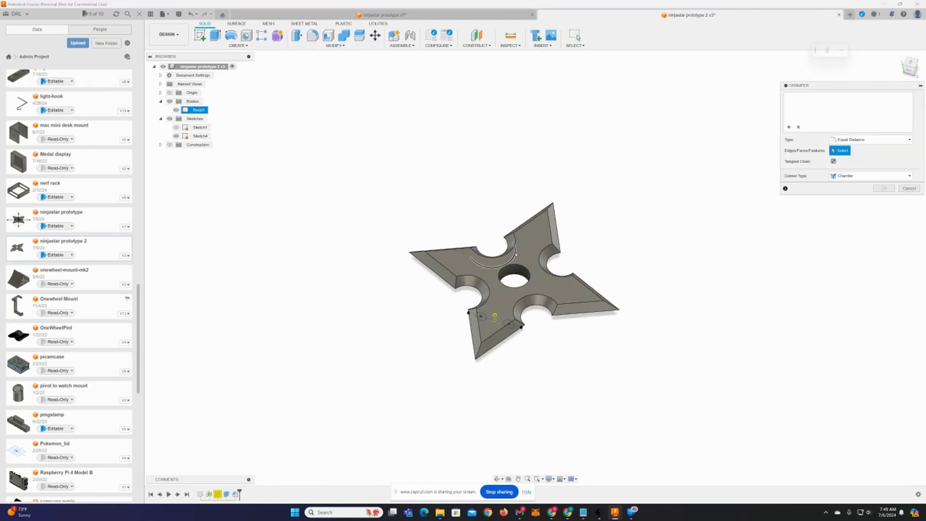
left_click(518, 266)
middle_click_drag(536, 352, 527, 280, "shift")
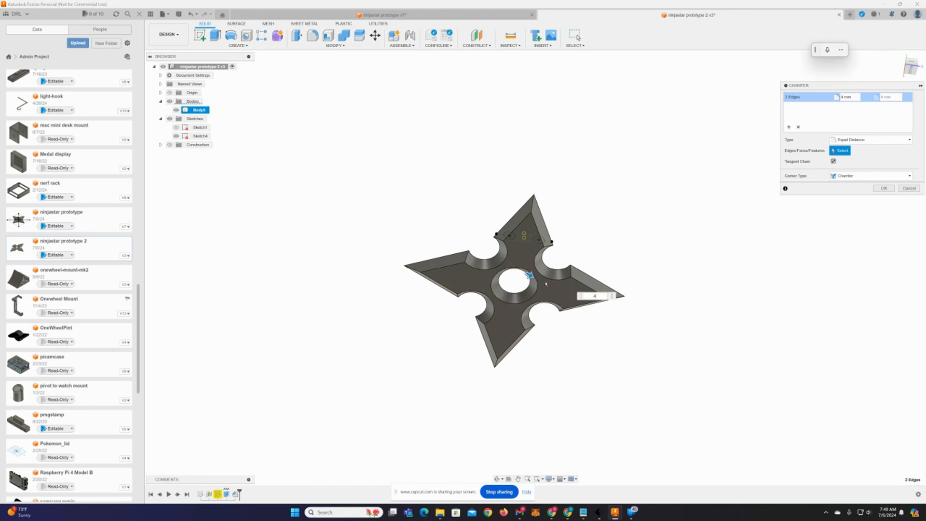
key("Return")
- Examine the chamfered star with its sketches and the construction plane crossing the left-hand blade
scroll(555, 285, "down", 3)
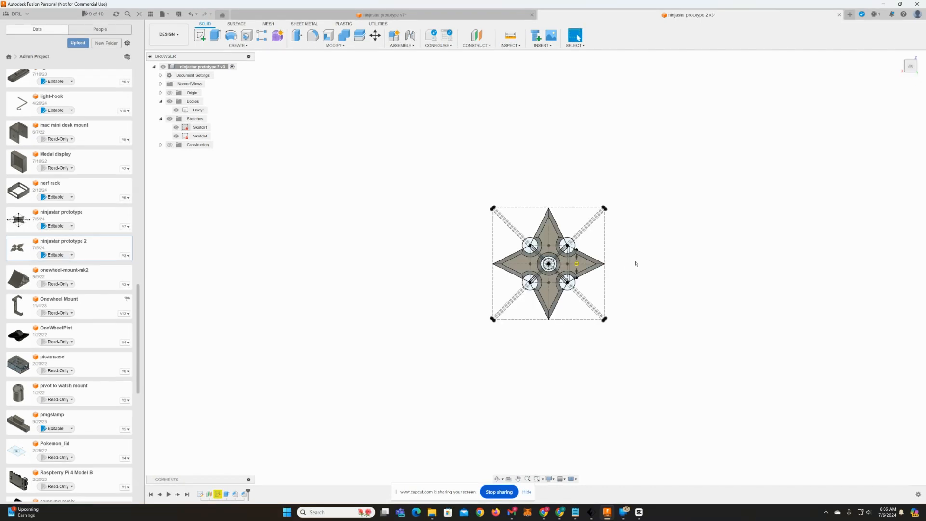
middle_click_drag(635, 262, 615, 237, "shift")
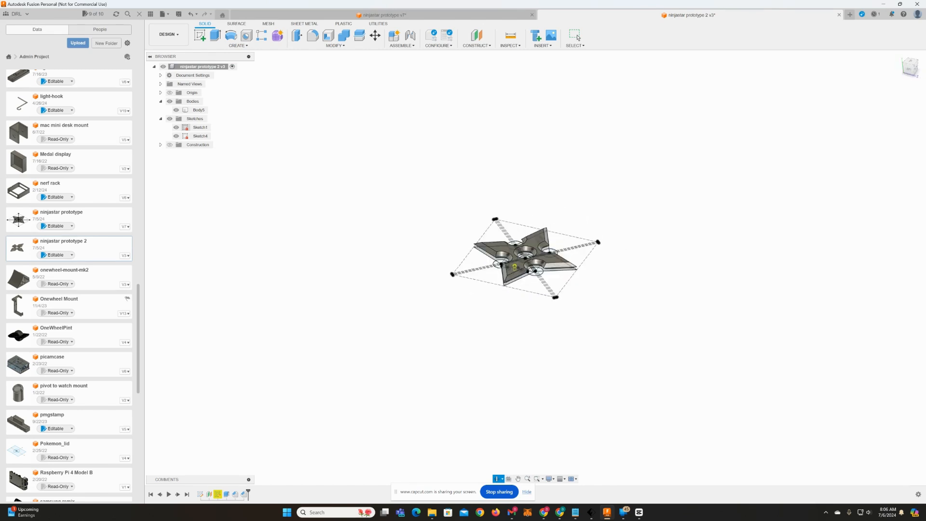
scroll(489, 238, "up", 10)
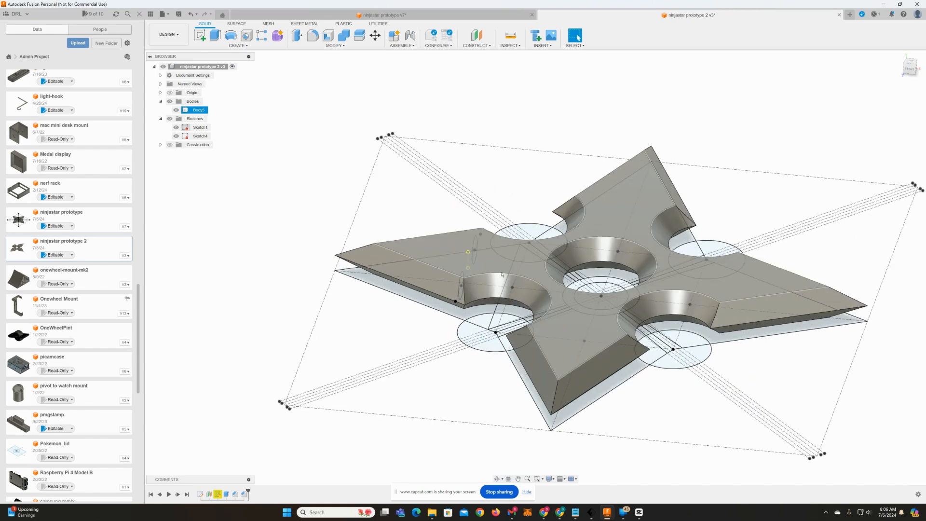
middle_click_drag(502, 288, 375, 203, "shift")
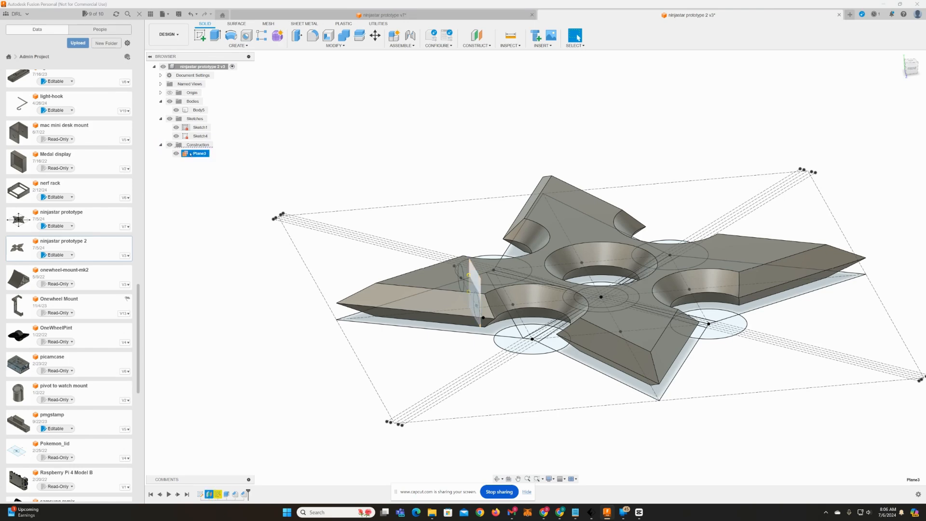
scroll(428, 282, "up", 6)
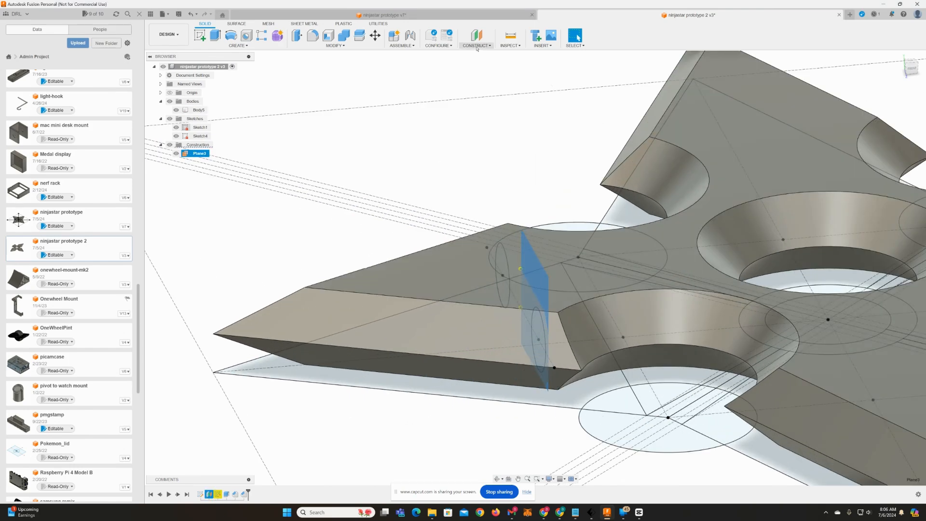
left_click(476, 46)
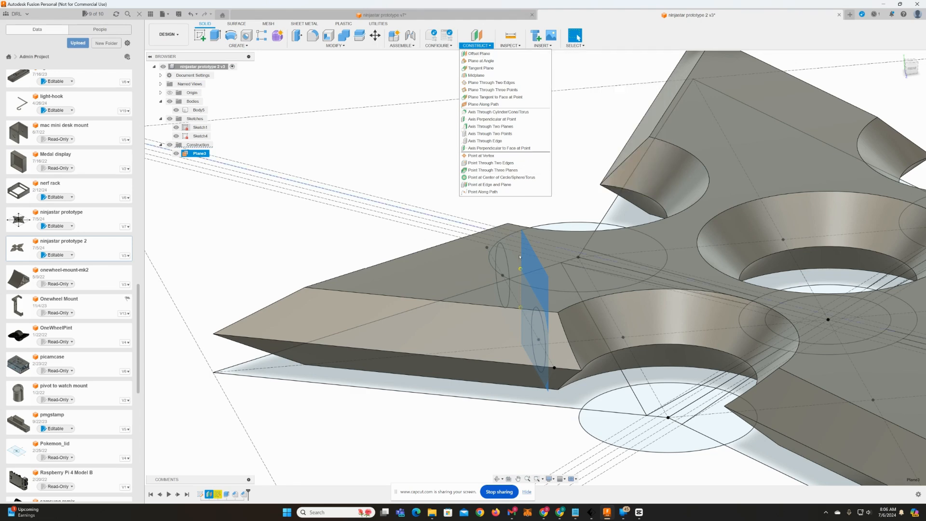
middle_click_drag(570, 355, 524, 288, "shift")
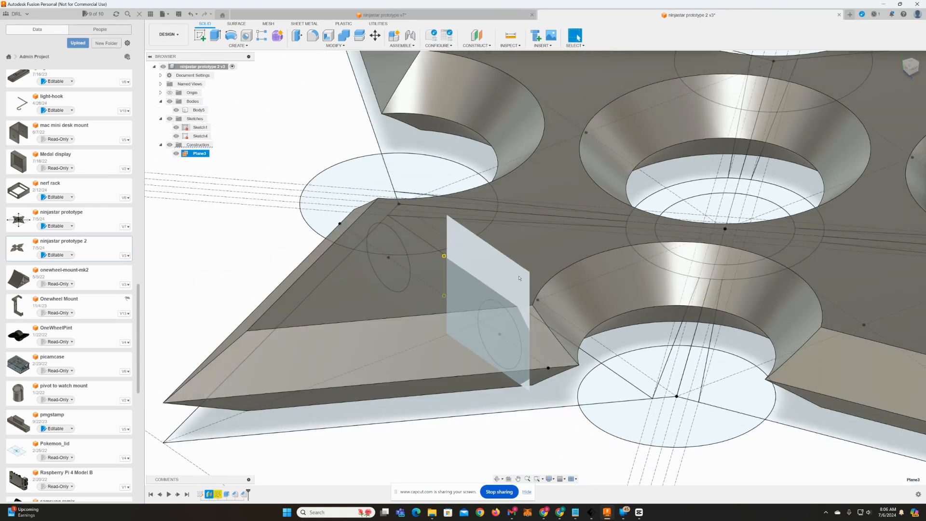
scroll(529, 343, "down", 5)
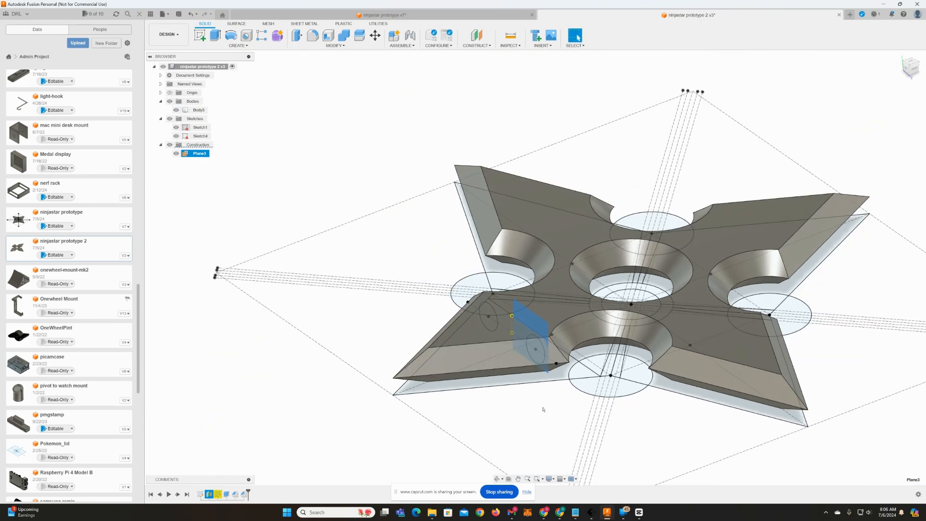
middle_click_drag(544, 410, 523, 386, "shift")
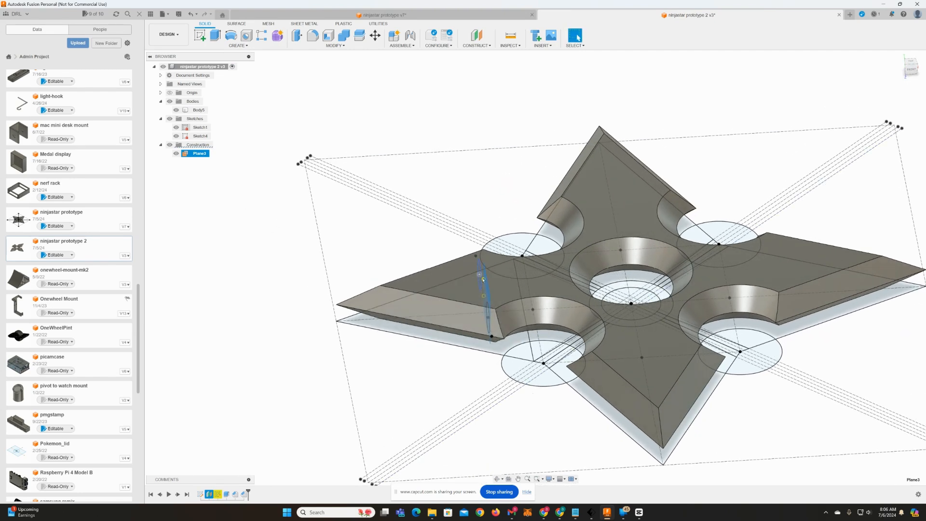
left_click(477, 37)
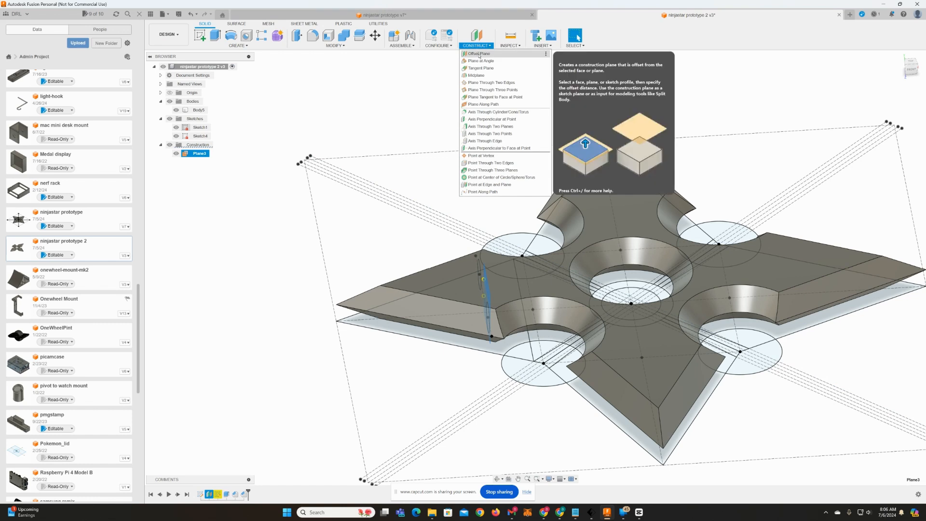
left_click(480, 54)
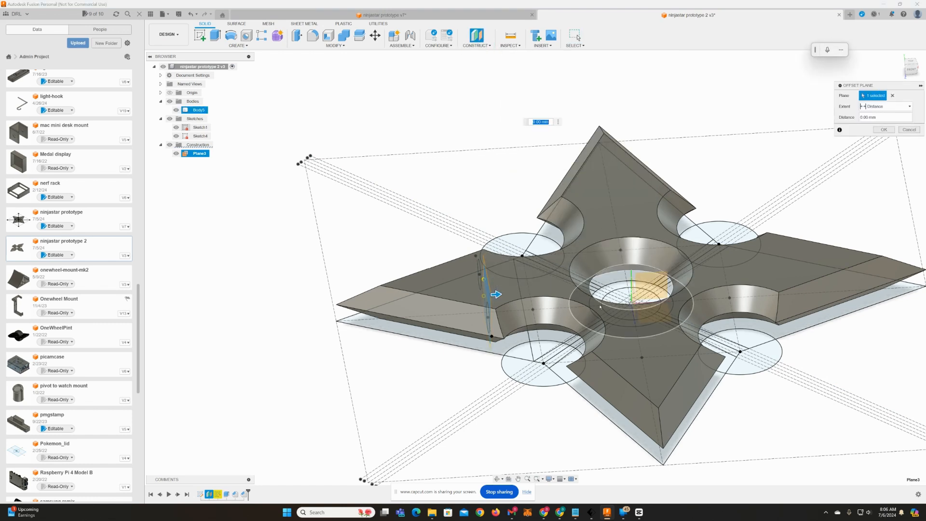
key("Return")
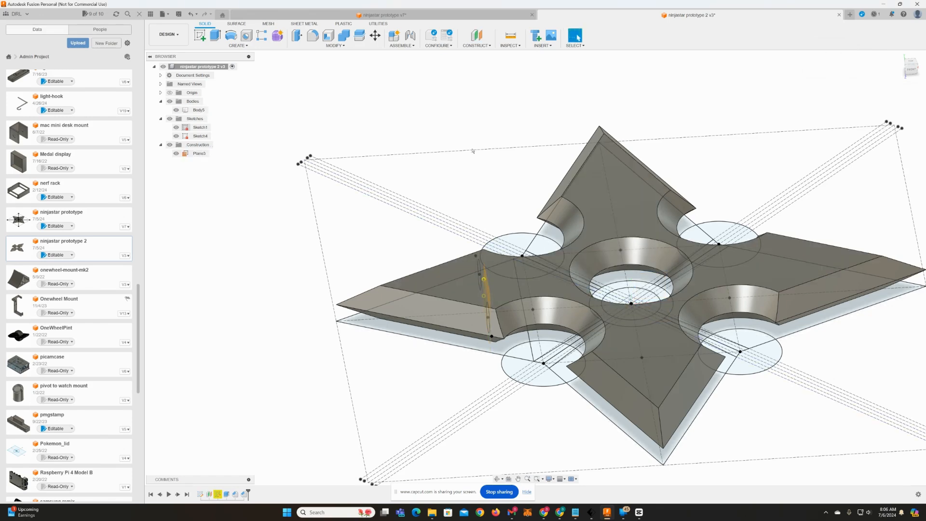
- Split the star body with the construction plane on the left-hand blade as the splitting tool
scroll(394, 152, "down", 3)
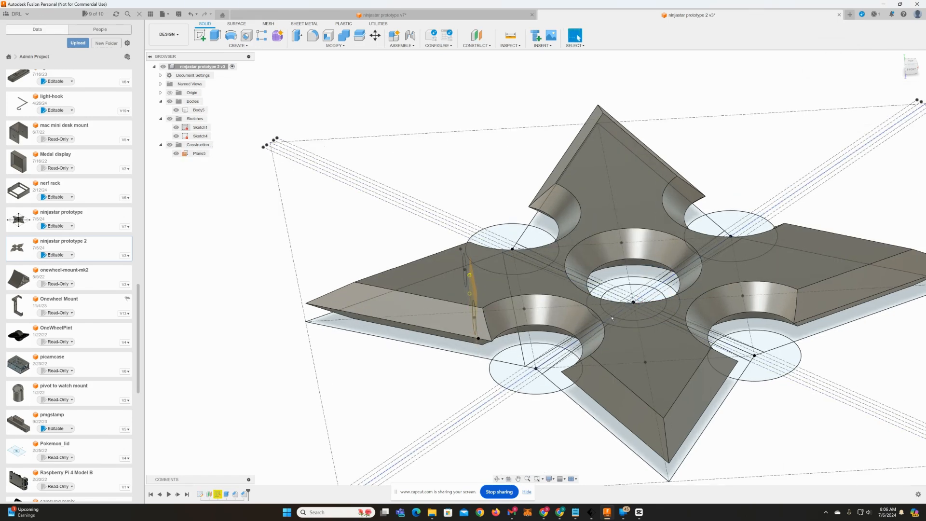
left_click(335, 45)
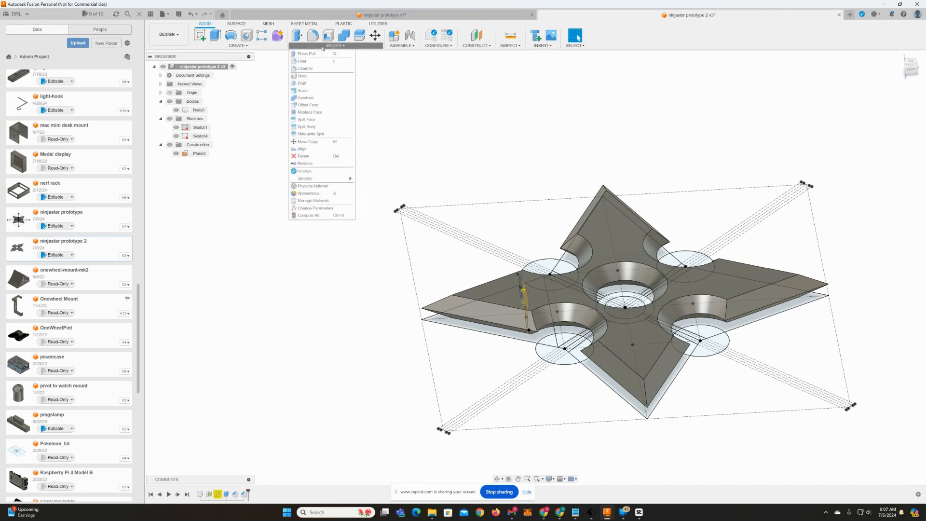
left_click(308, 127)
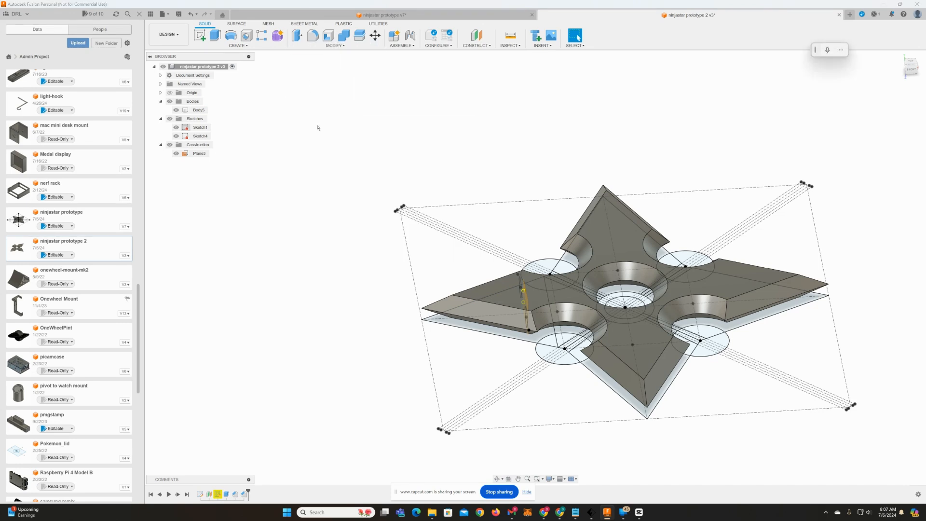
left_click(503, 299)
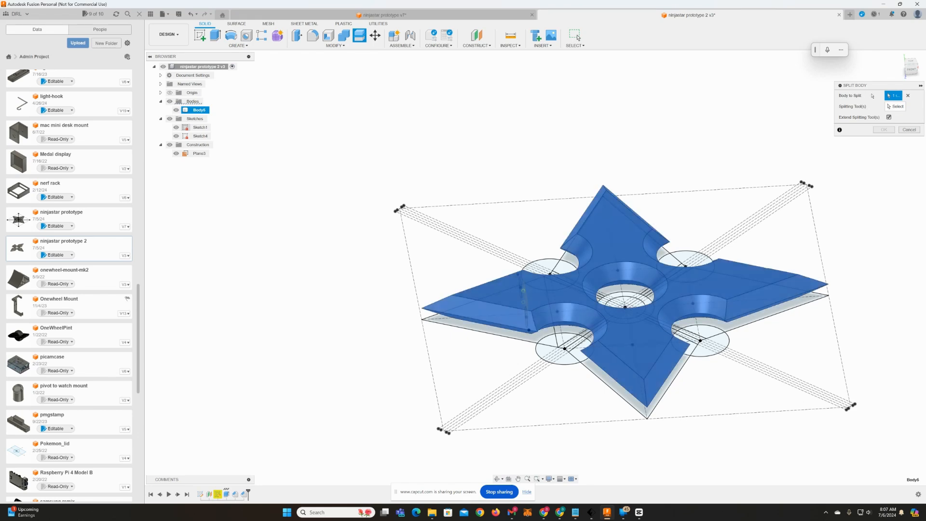
left_click(897, 107)
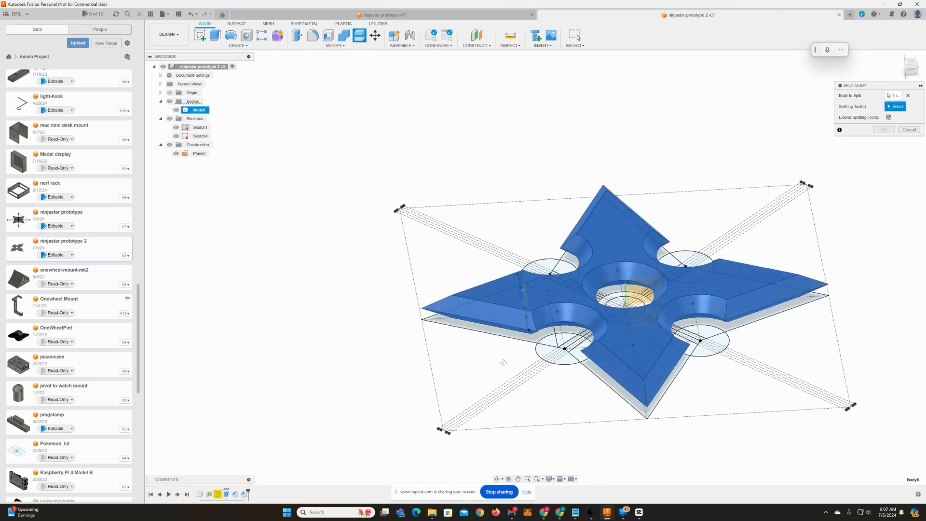
middle_click_drag(498, 362, 541, 354, "shift")
left_click(199, 154)
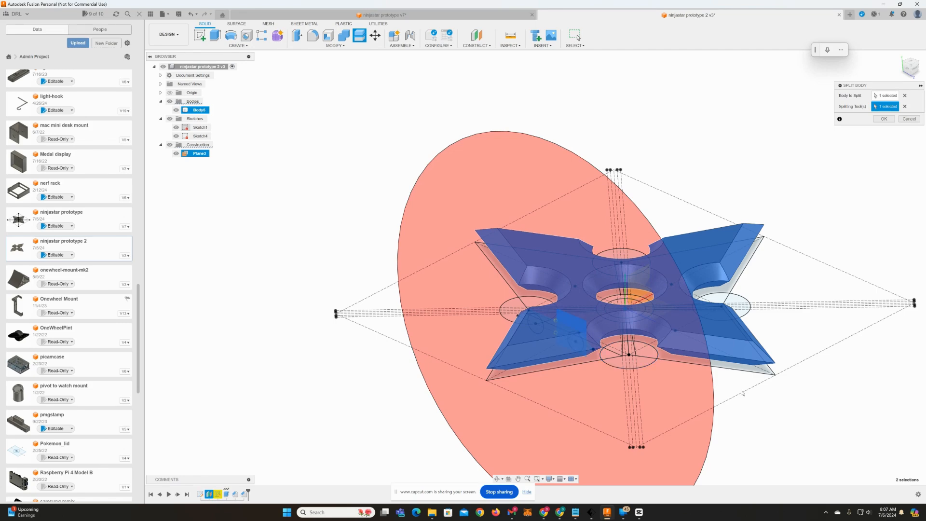
middle_click_drag(781, 405, 765, 386, "shift")
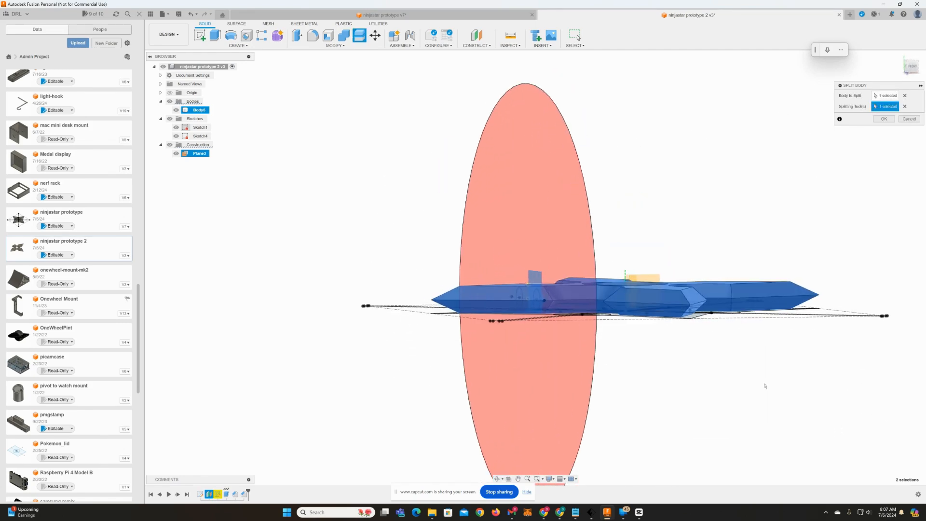
left_click(884, 119)
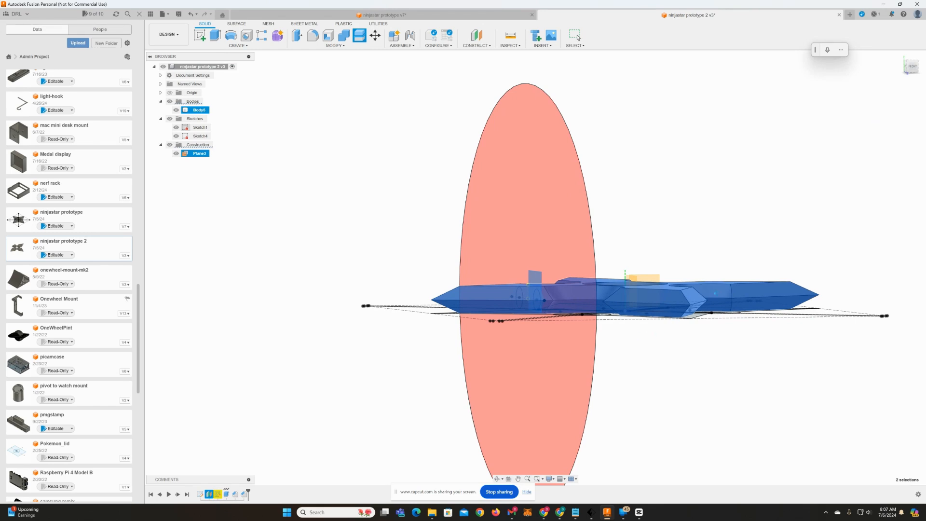
middle_click_drag(605, 342, 579, 352, "shift")
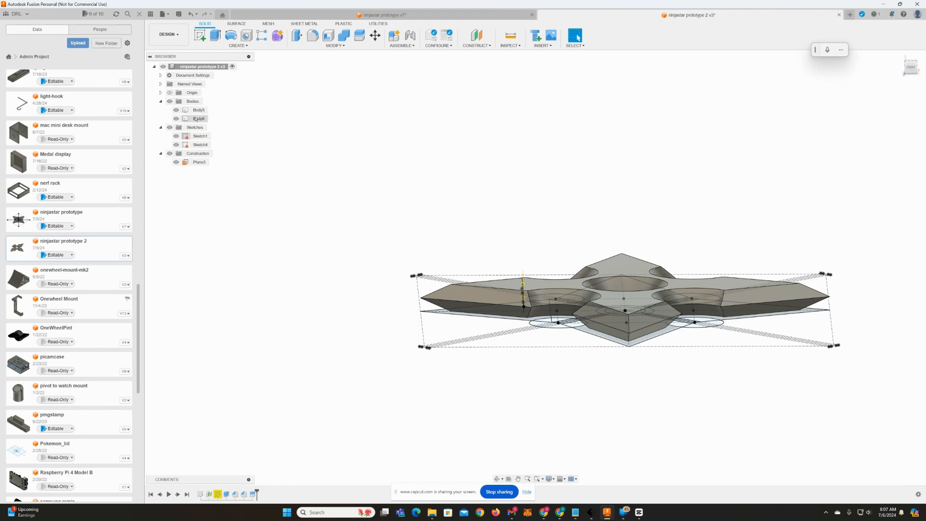
- Hide the cut-off blade tip body and the construction plane, exposing the star's cut face with its two circles
left_click(177, 119)
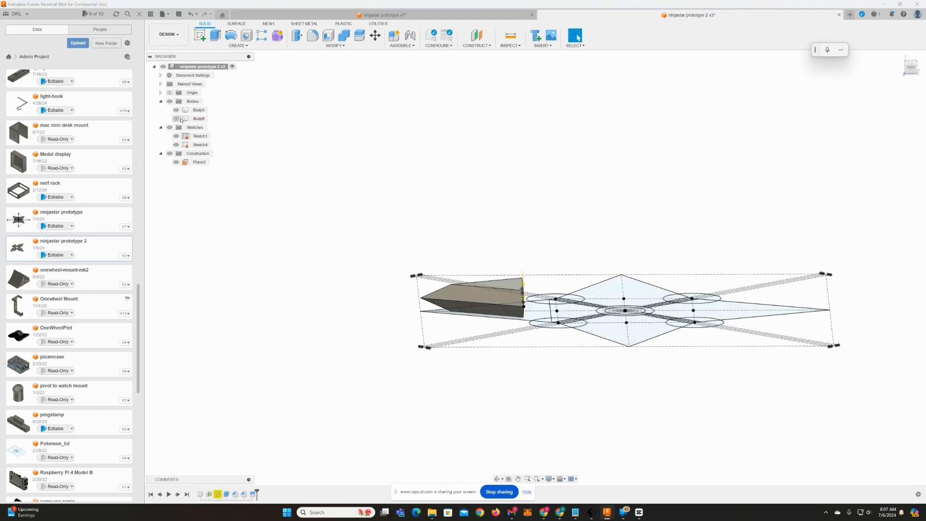
left_click(177, 118)
left_click(176, 110)
mouse_move(531, 347)
middle_mouse_down("shift")
mouse_move(575, 361)
mouse_move(531, 352)
middle_mouse_up("shift")
scroll(576, 361, "up", 5)
scroll(530, 353, "up", 4)
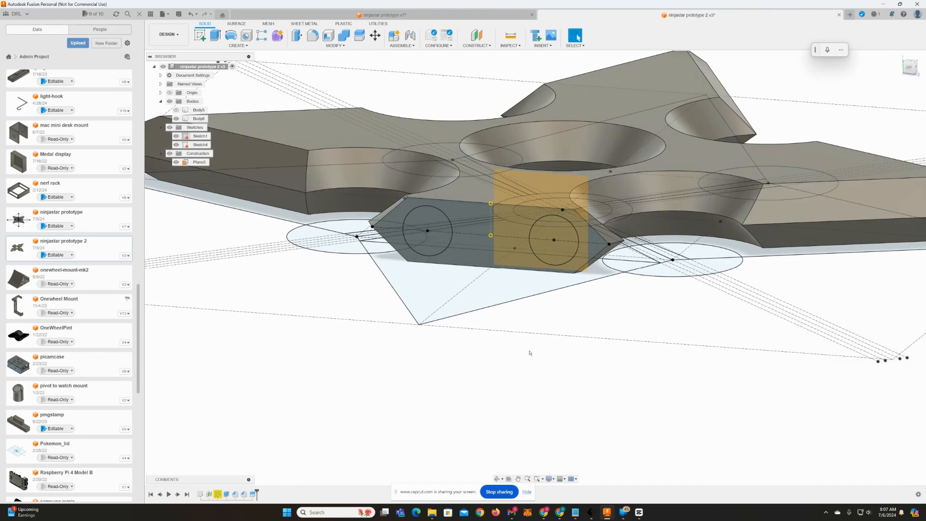
middle_click_drag(548, 299, 551, 343)
left_click(553, 311)
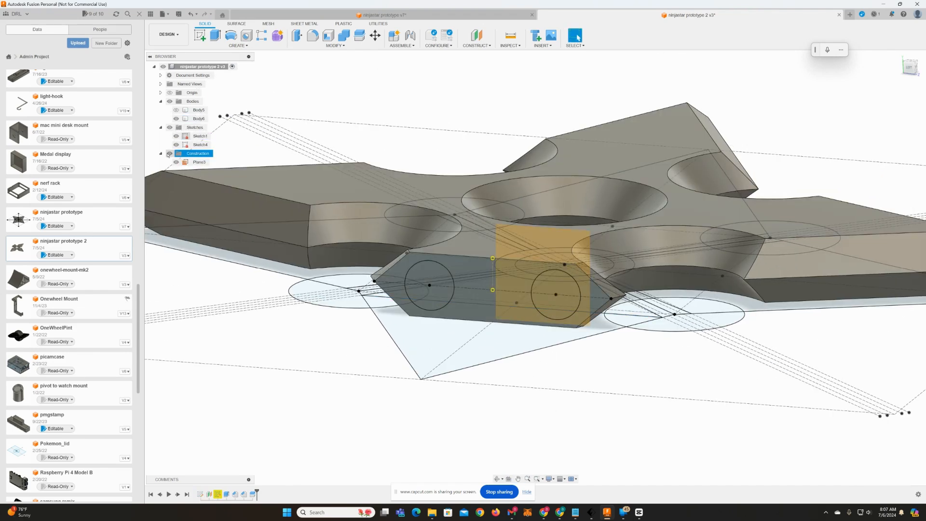
left_click(169, 153)
- Extrude the two circles on the blade's cut face 2 mm into the star body as a cut
left_click(550, 305)
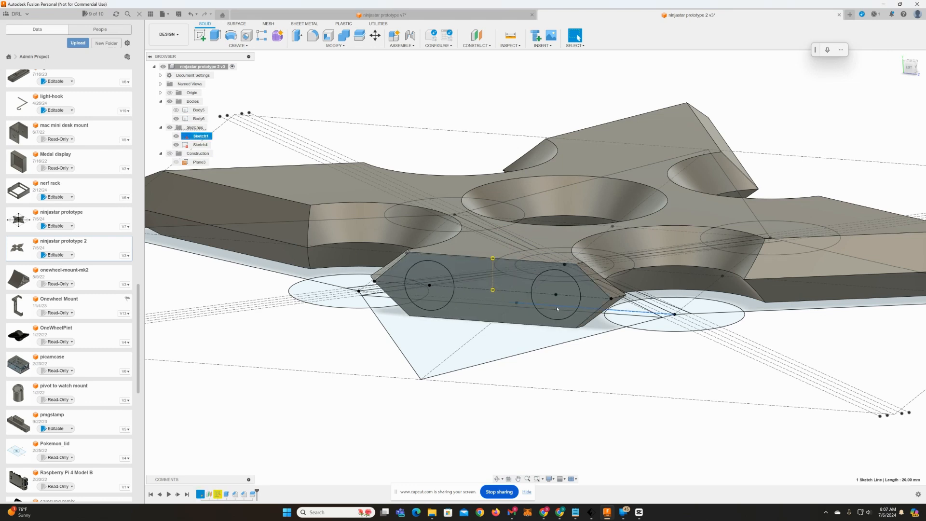
left_click(560, 305)
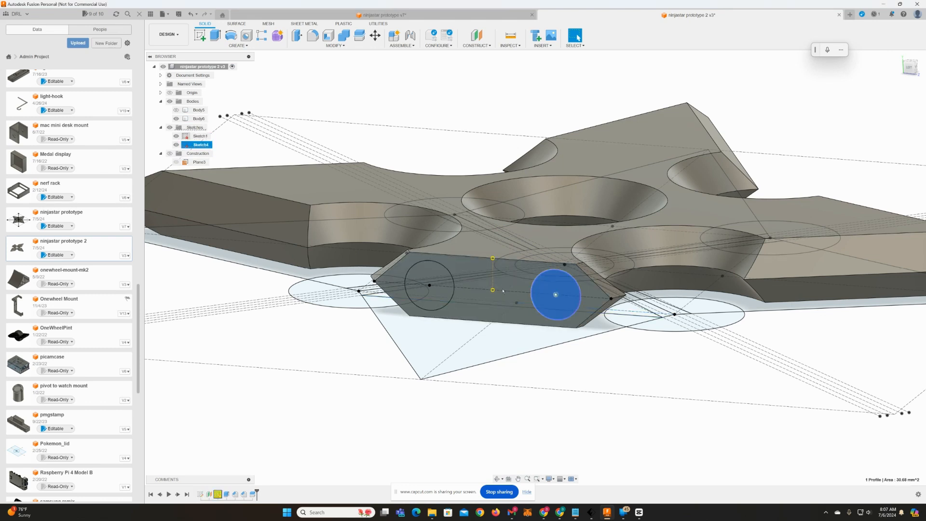
right_click(442, 274)
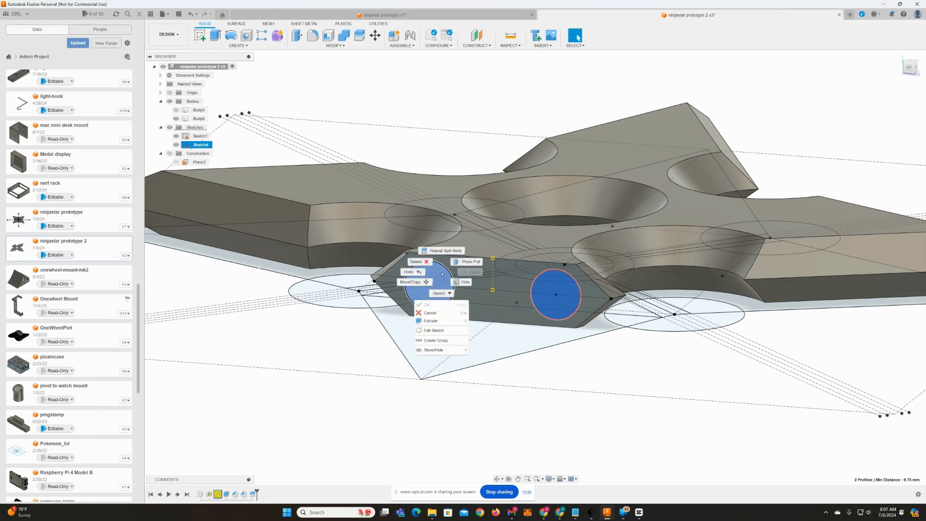
left_click(432, 321)
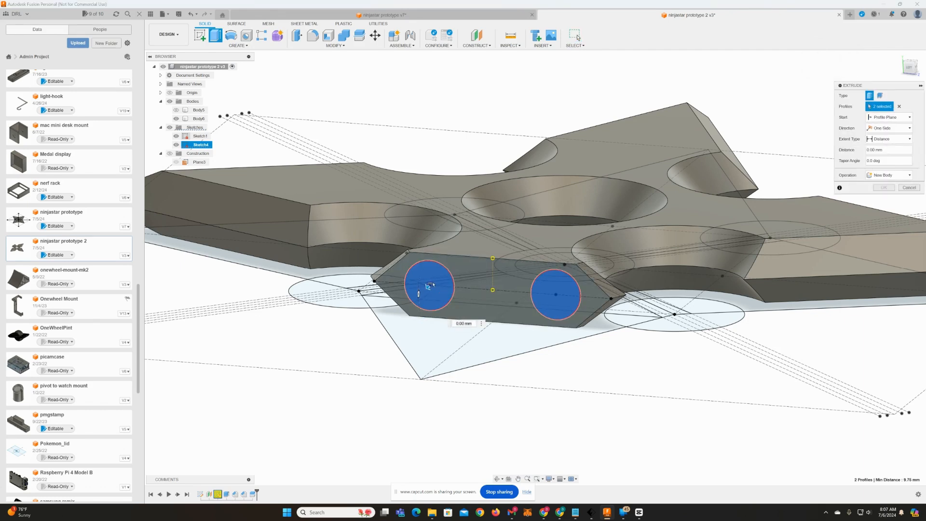
left_click_drag(433, 285, 431, 284)
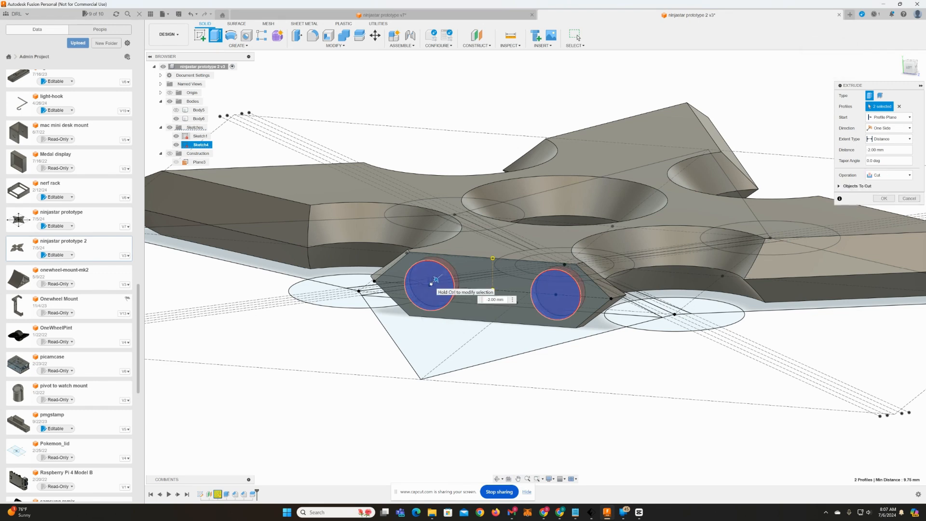
key("Return")
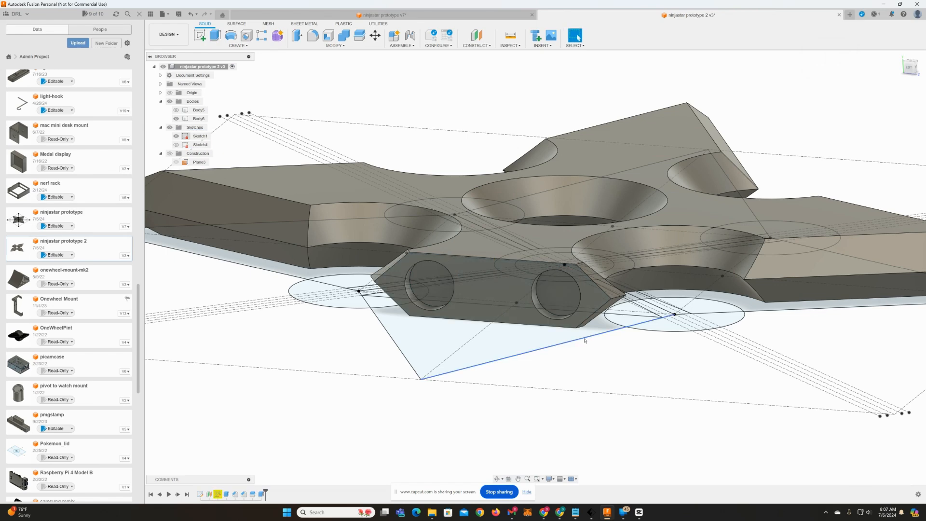
middle_click_drag(600, 360, 549, 355, "shift")
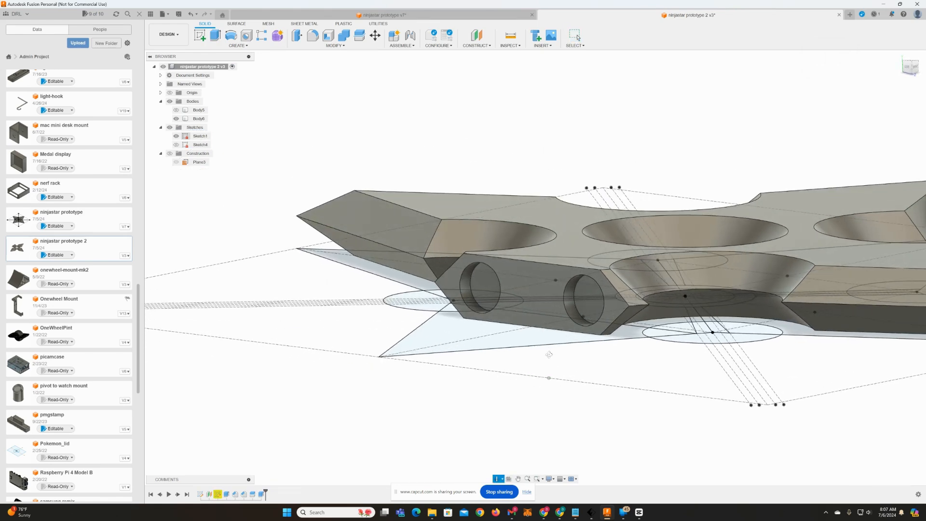
- Open Sketch1 with the star's outline for editing and examine its dimensions and constraints
mouse_move(563, 513)
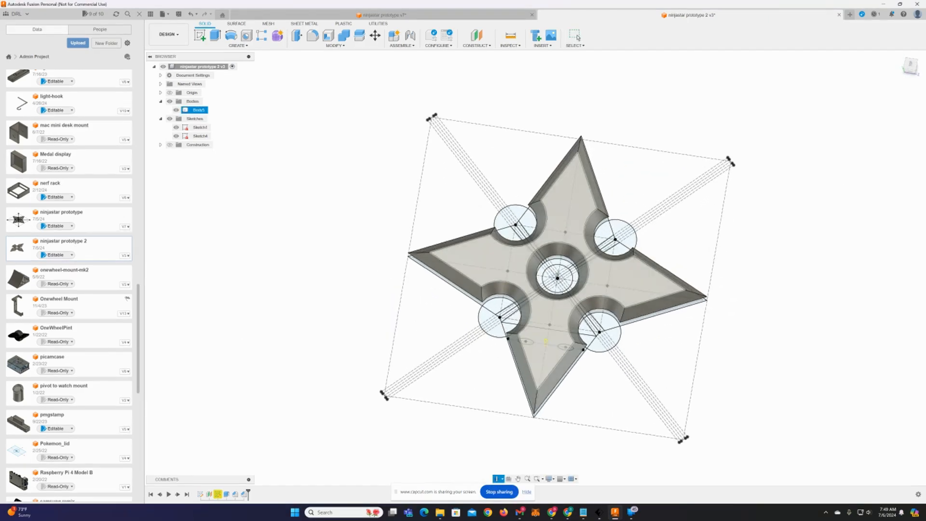
middle_click_drag(603, 270, 698, 233, "shift")
mouse_move(696, 193)
middle_mouse_down("shift")
mouse_move(680, 209)
mouse_move(666, 263)
middle_mouse_up("shift")
left_click(360, 160)
double_click(197, 127)
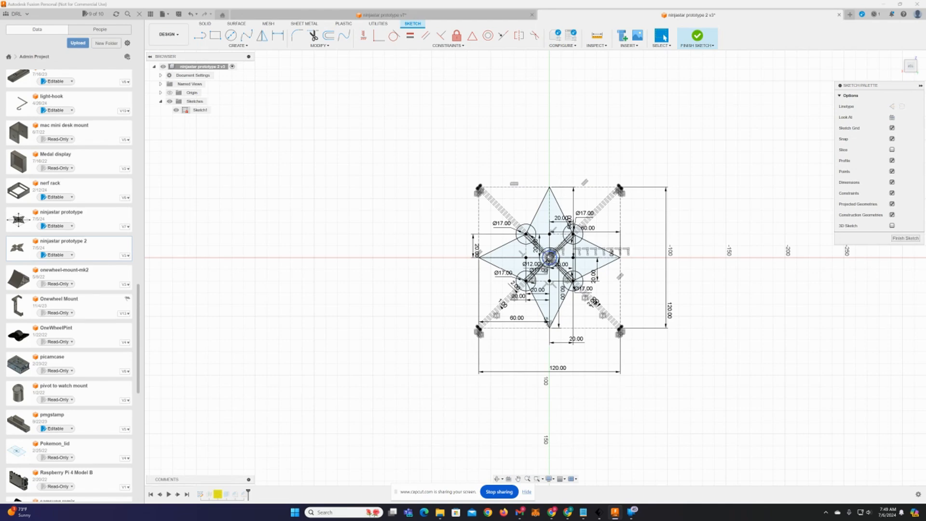
scroll(604, 286, "up", 1)
scroll(604, 286, "up", 2)
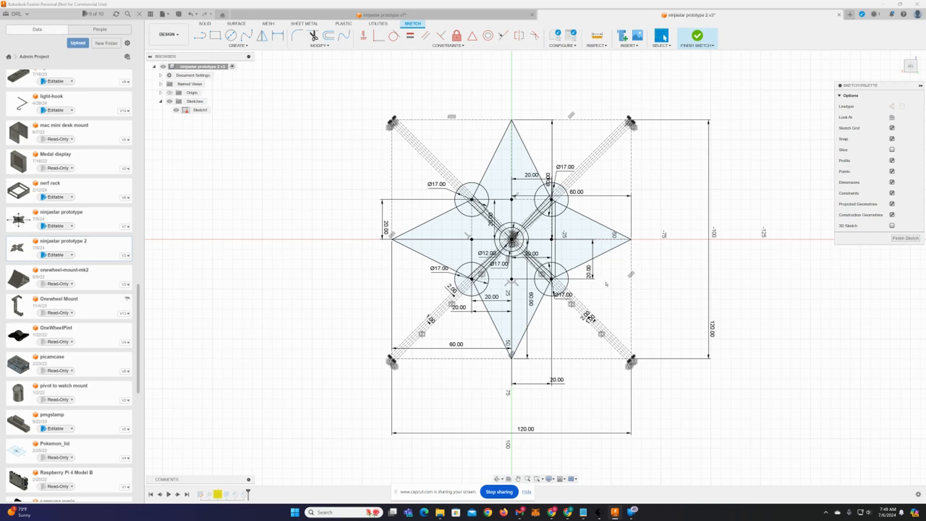
mouse_move(606, 284)
middle_mouse_down()
mouse_move(633, 297)
mouse_move(655, 329)
middle_mouse_up()
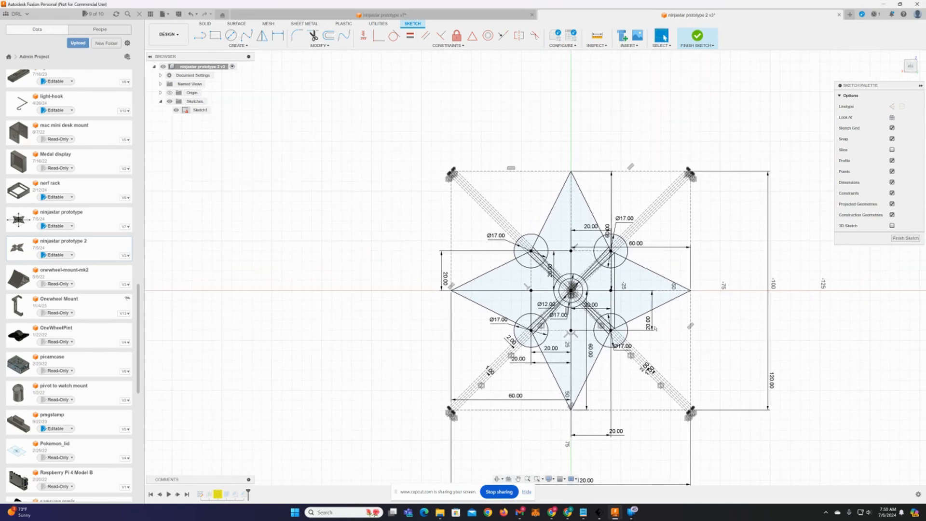